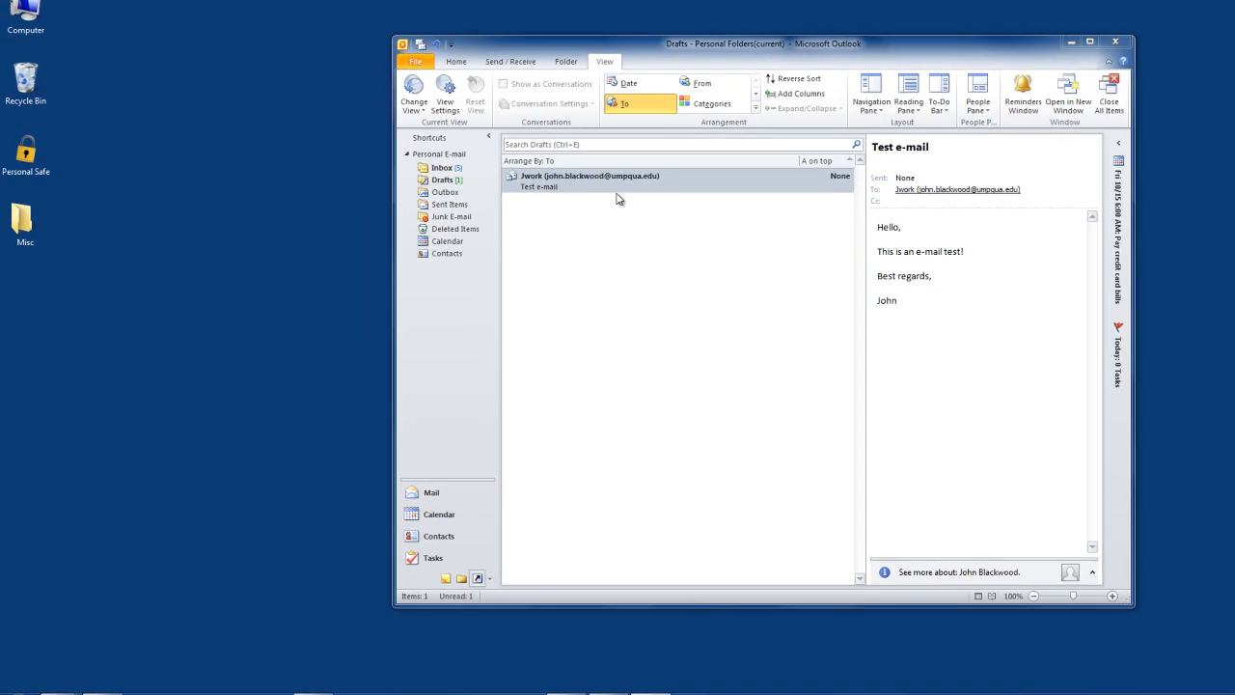
Open the Test e-mail draft in its own window and copy that window with Alt+Print Screen.
double_click(657, 183)
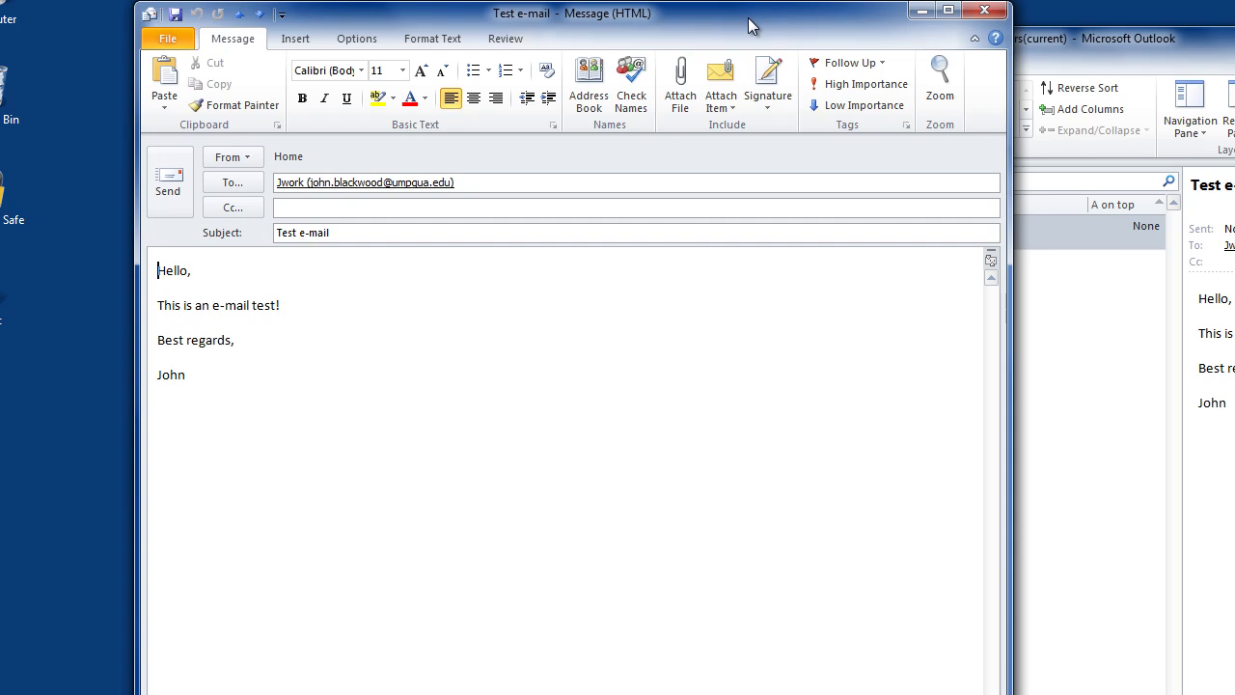
key(alt)
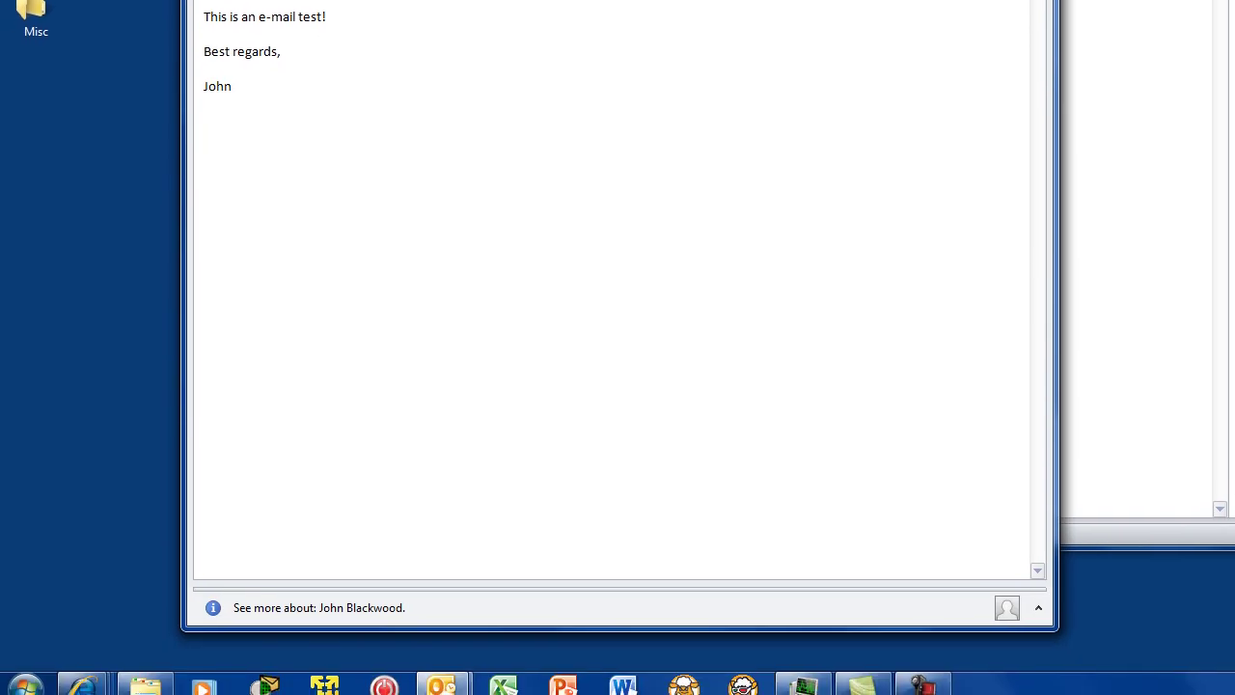
Launch Paint from the Start search and narrow its window to reveal Outlook behind it.
key(super)
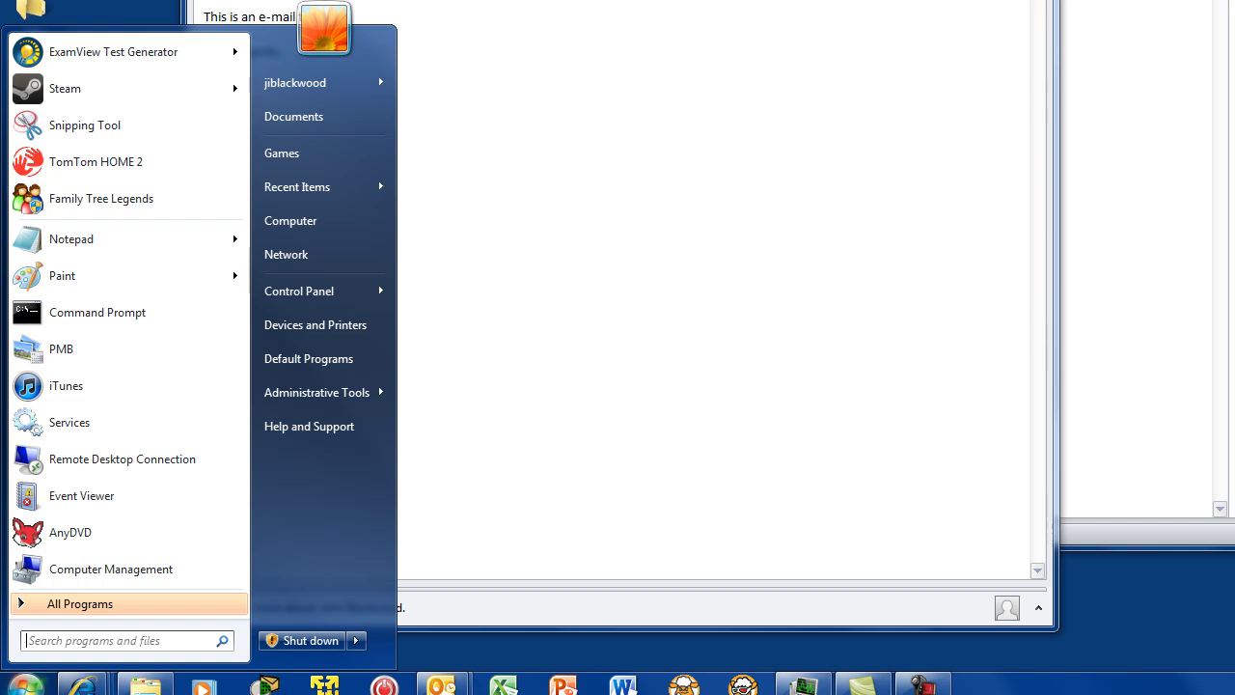
text(paint)
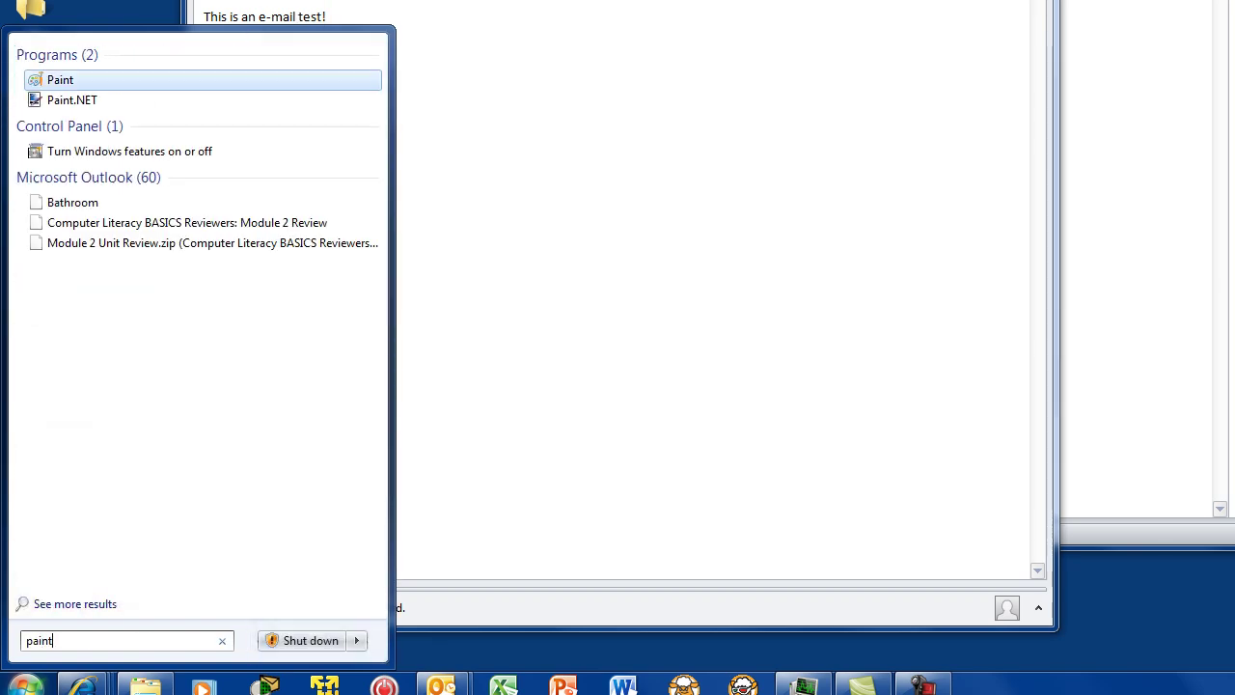
key(Return)
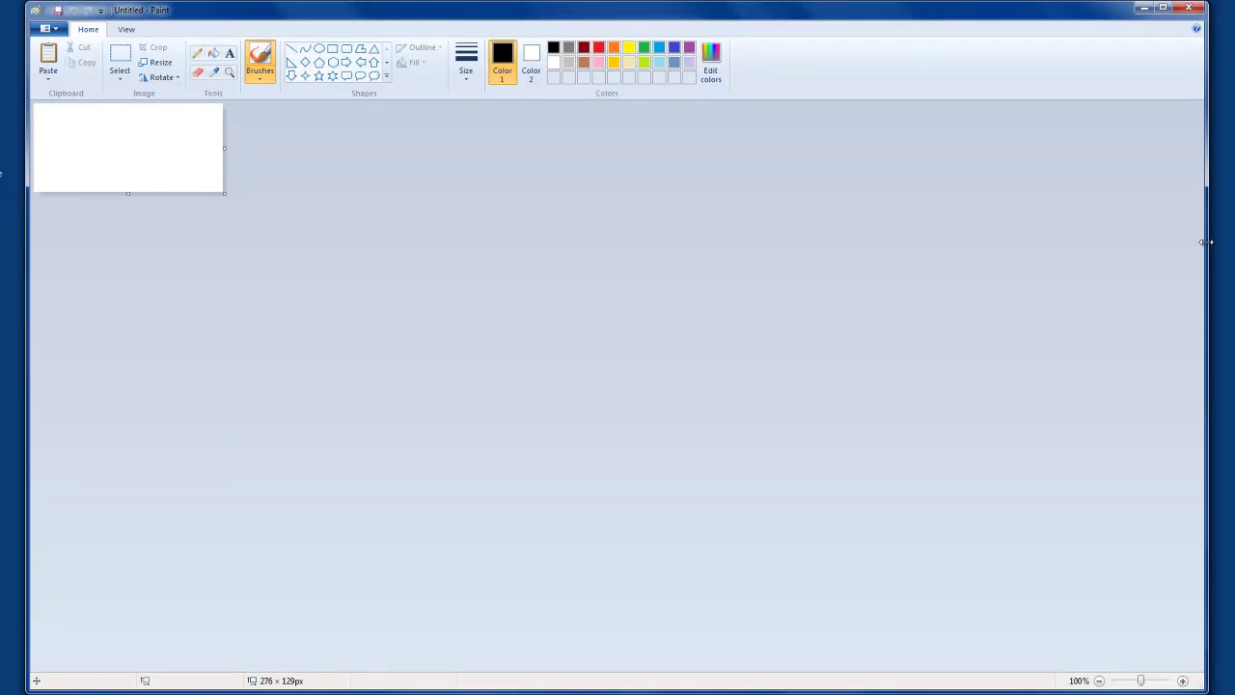
drag(1210, 246, 804, 249)
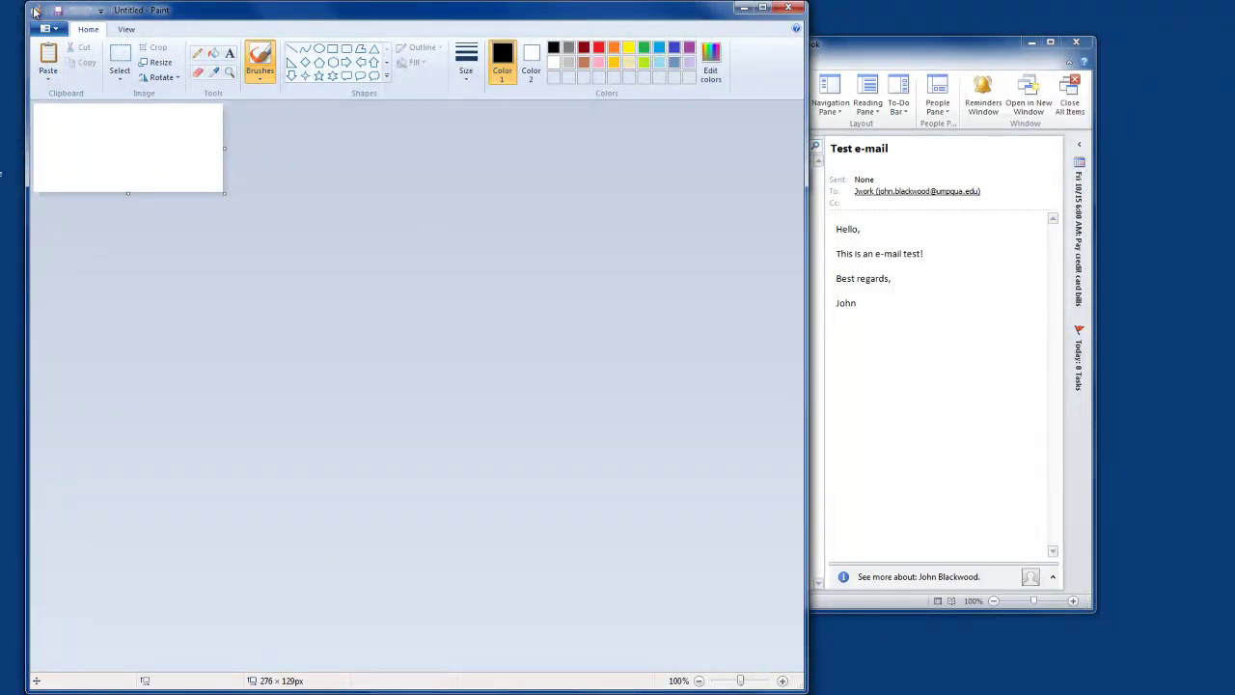
Paste the copied Outlook message screenshot onto the Paint canvas.
click(47, 77)
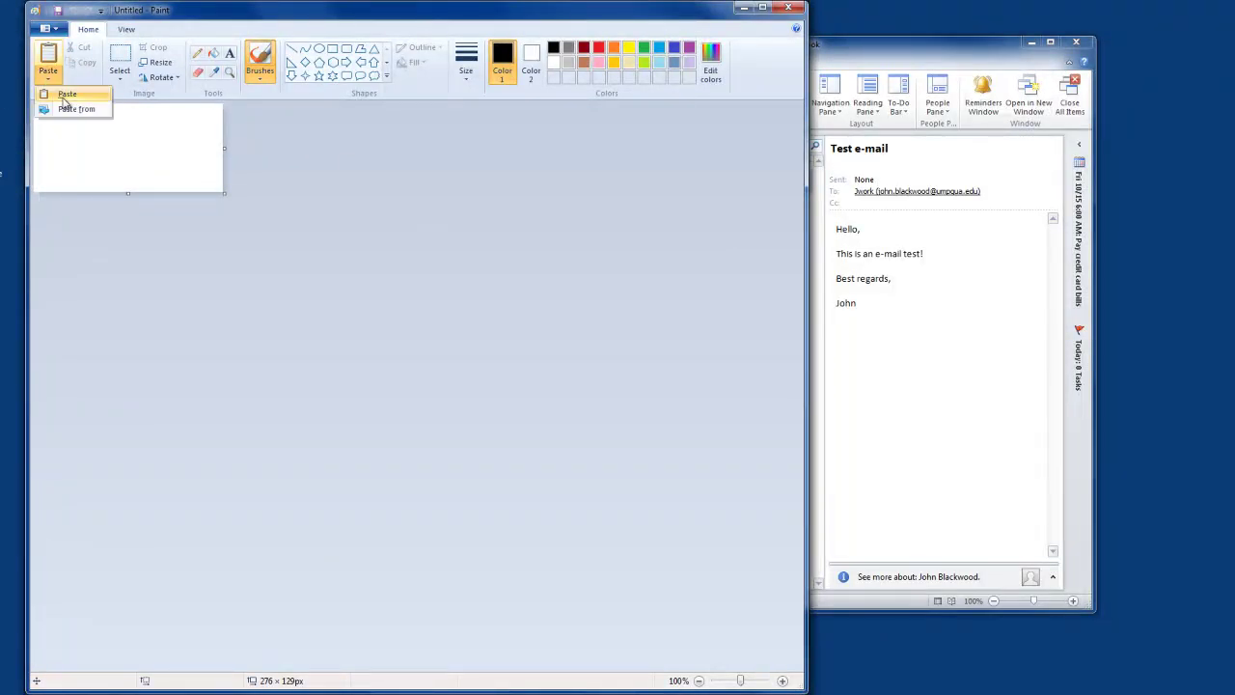
click(65, 96)
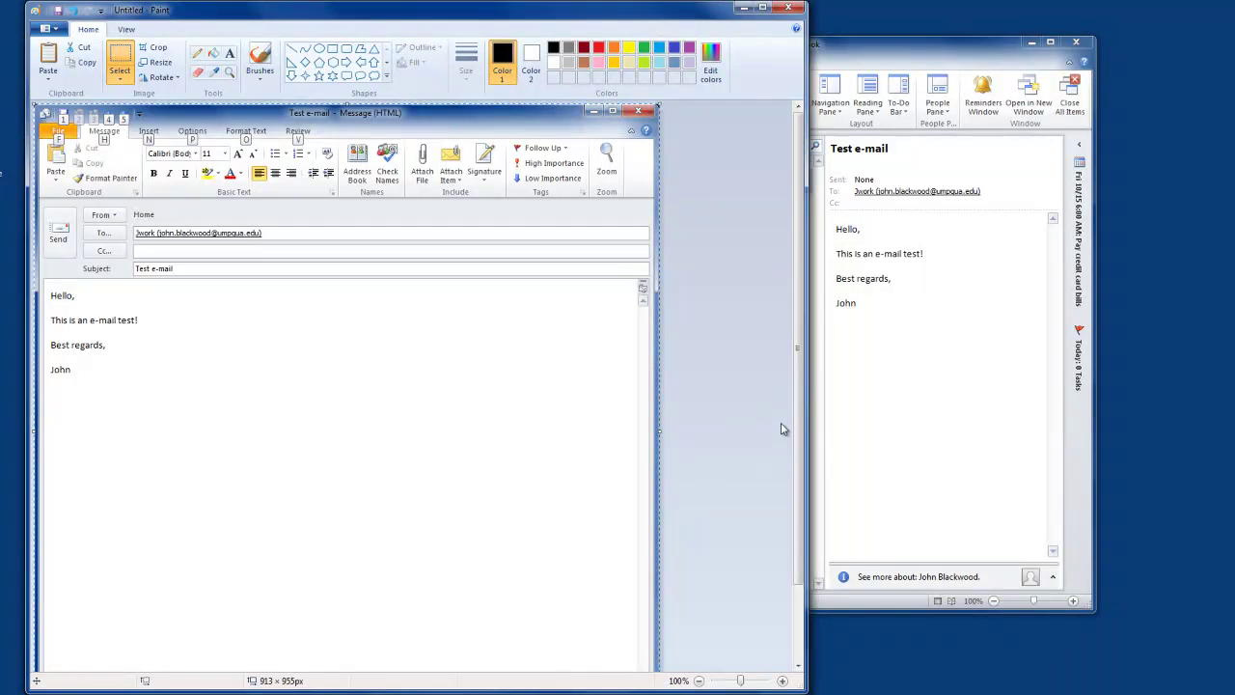
mouse_move(805, 426)
mouse_down()
mouse_move(801, 513)
mouse_move(794, 392)
mouse_up()
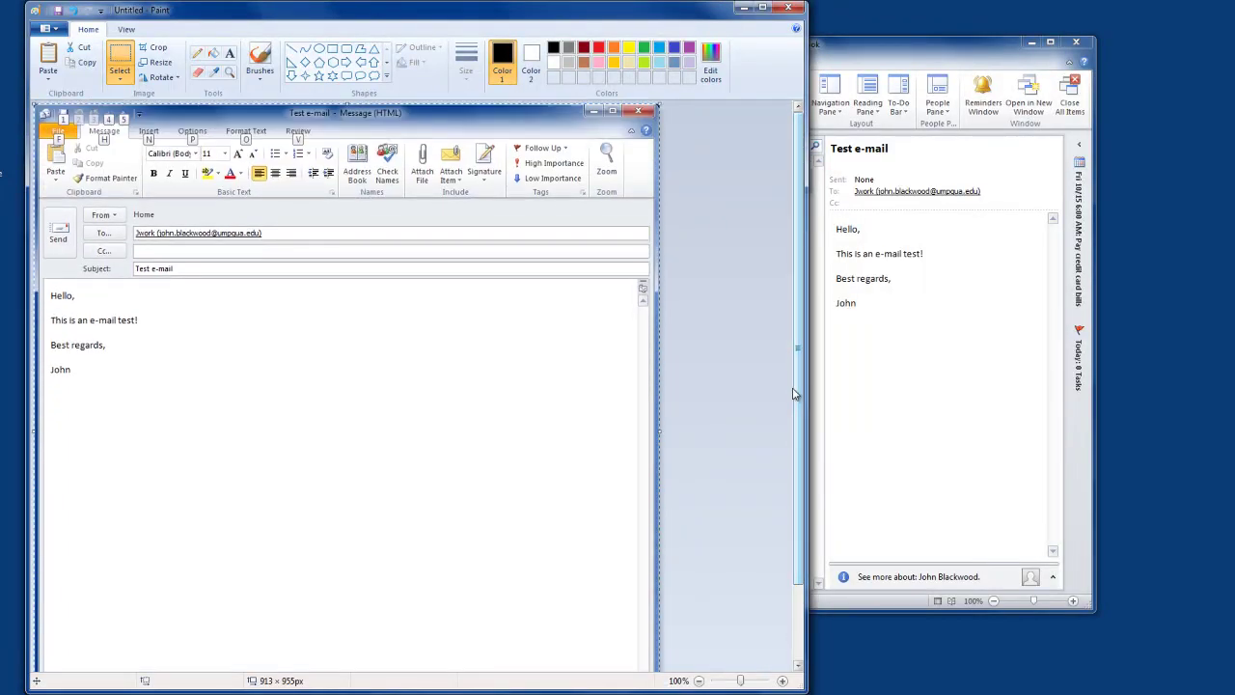
Save the screenshot to the Desktop as a JPEG named 'Lesson 1, exercise 3' plus the author's name.
click(56, 10)
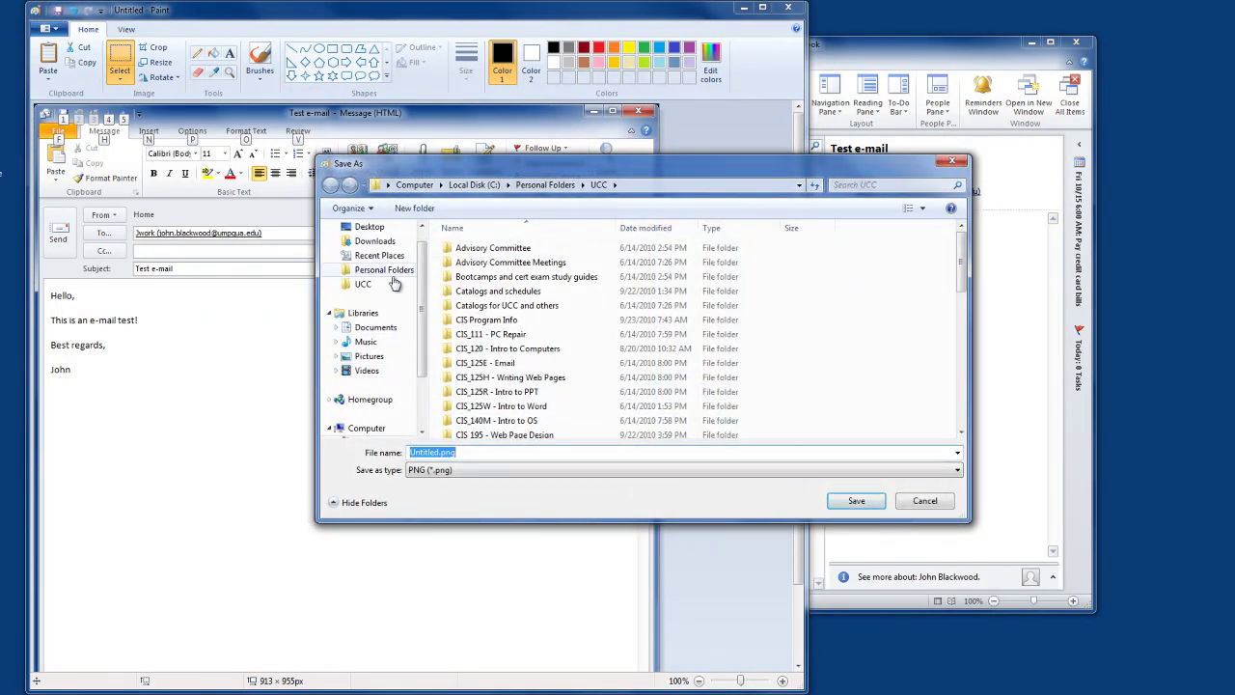
click(370, 226)
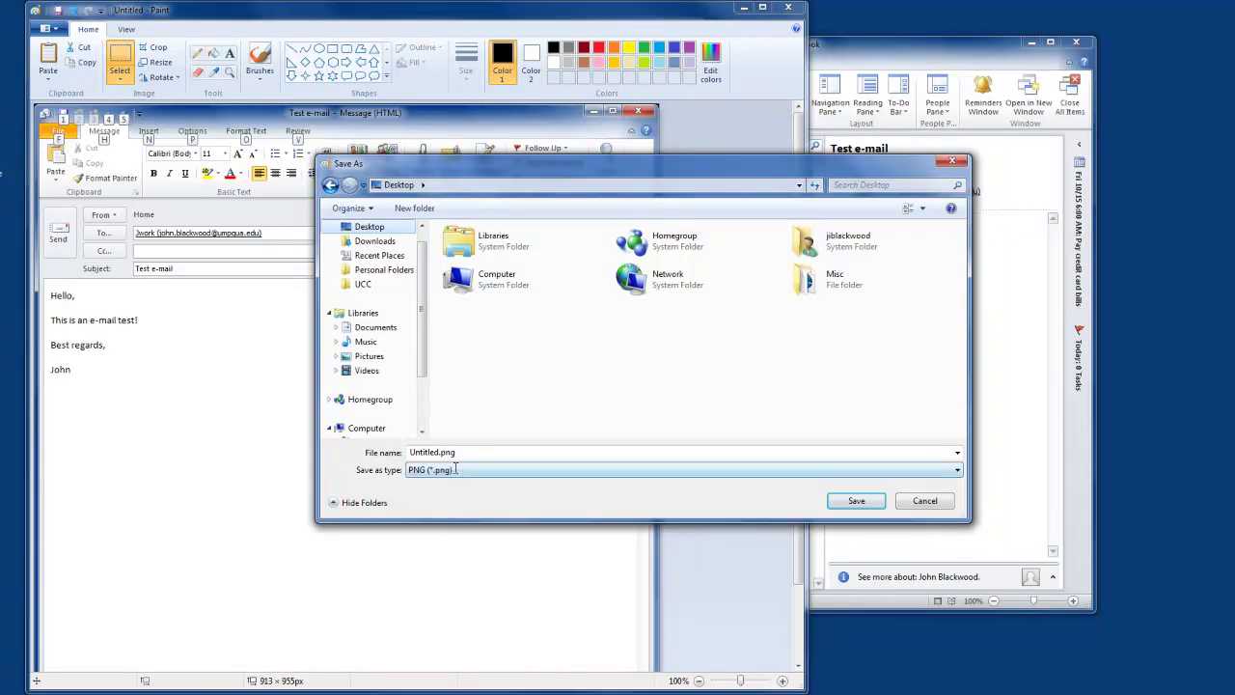
click(440, 451)
drag(431, 453, 398, 472)
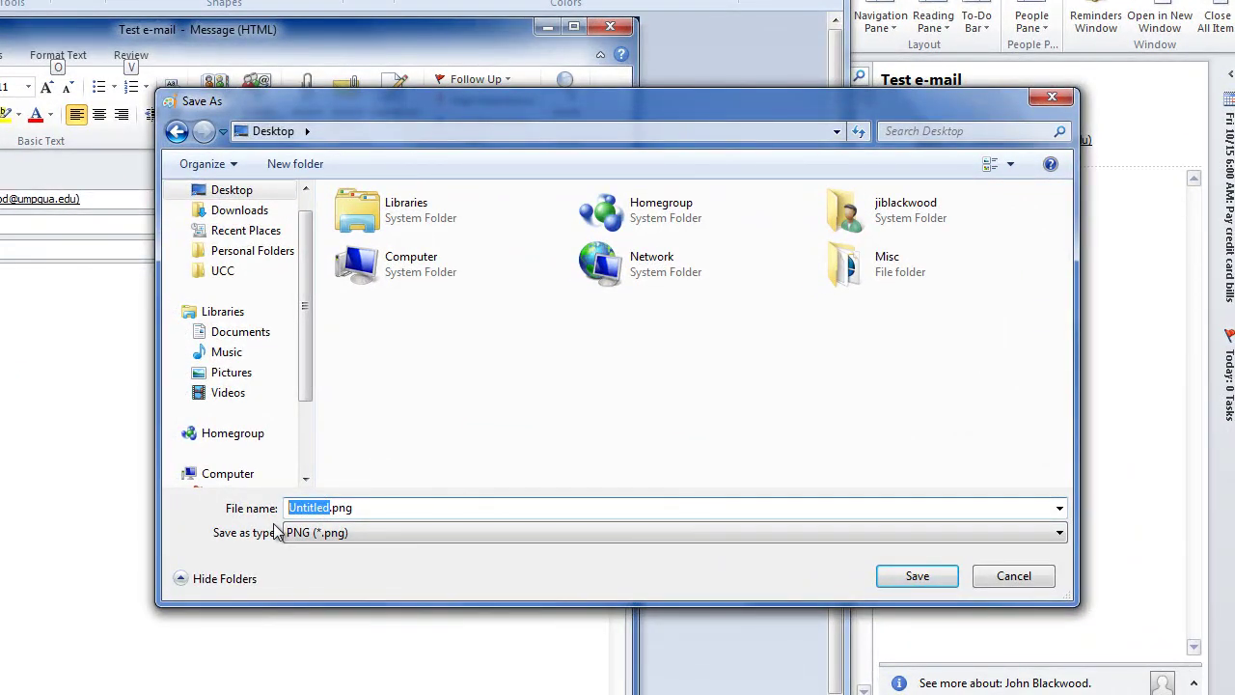
text(Lesson 1, exercise 3)
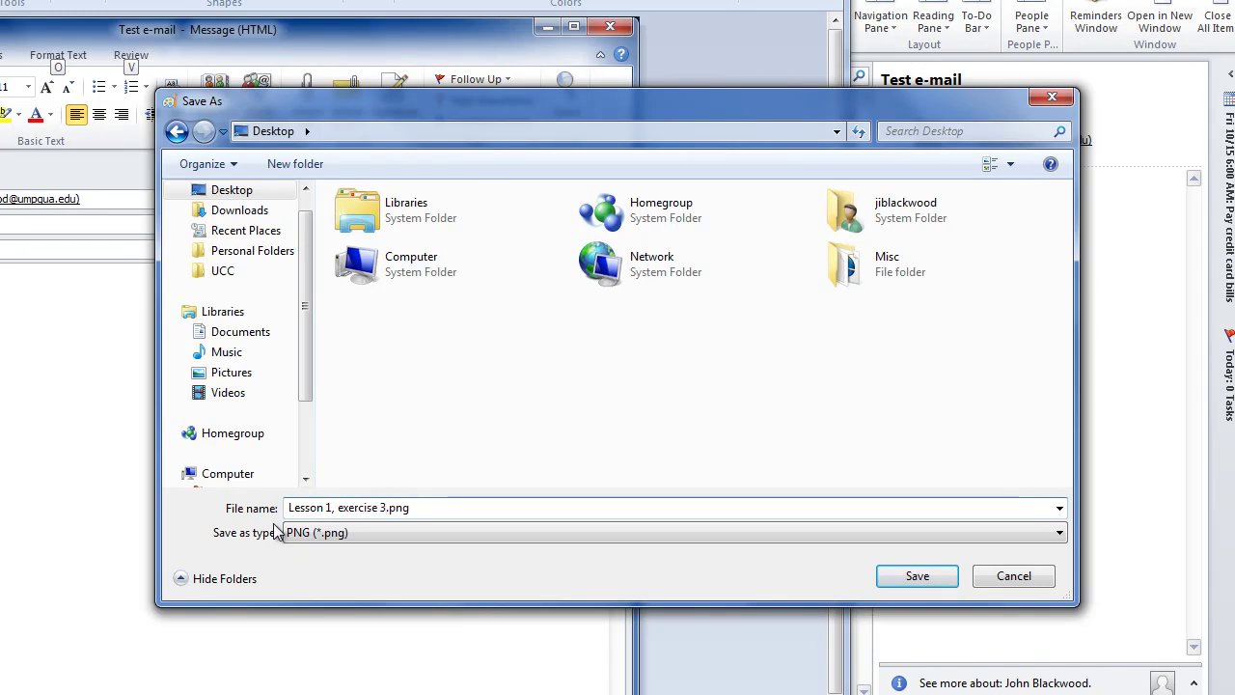
text(, John B)
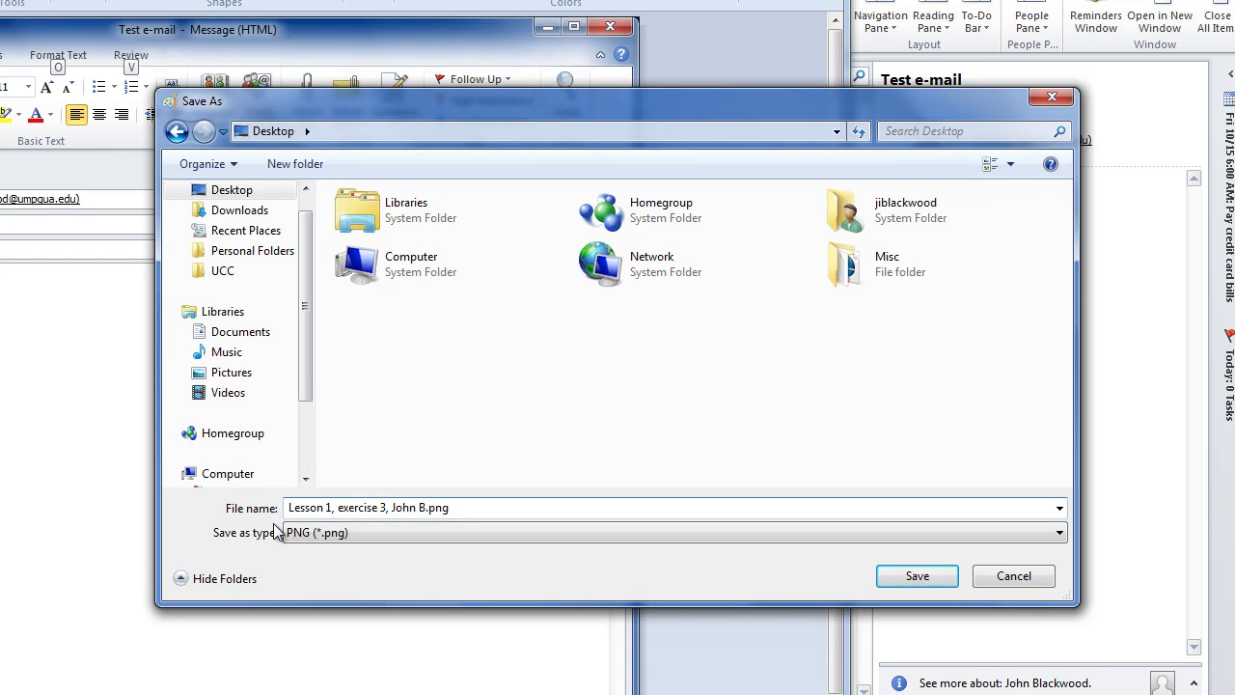
click(426, 533)
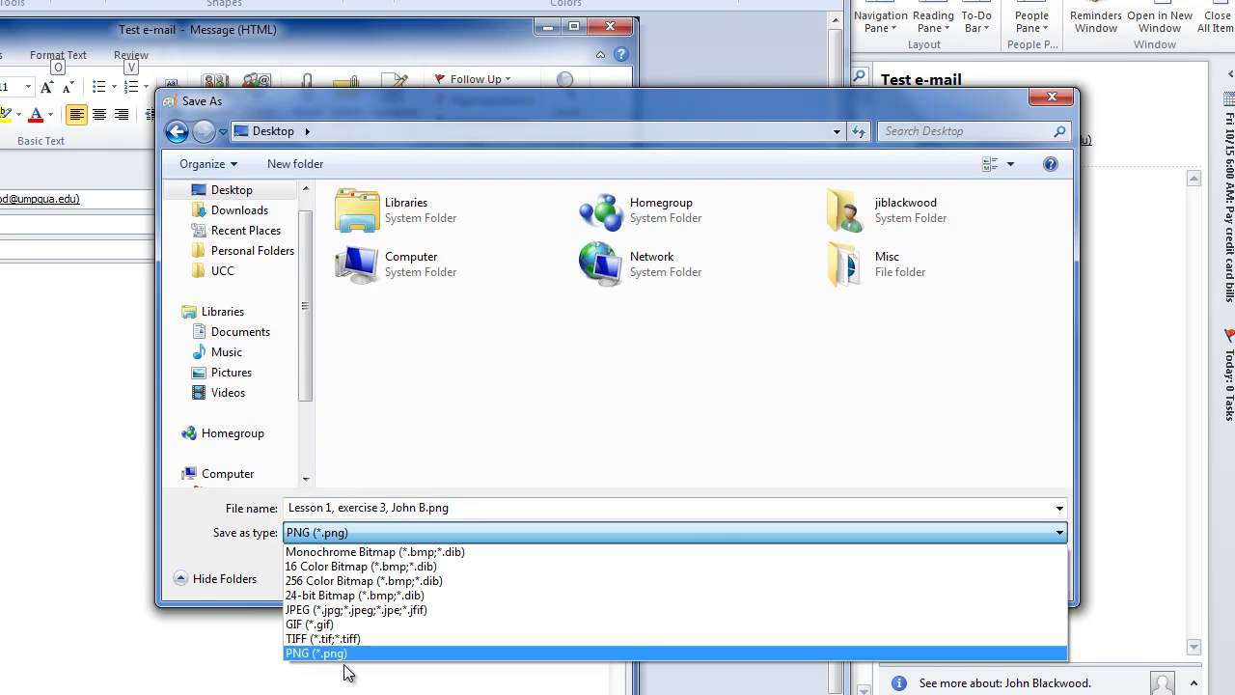
click(340, 612)
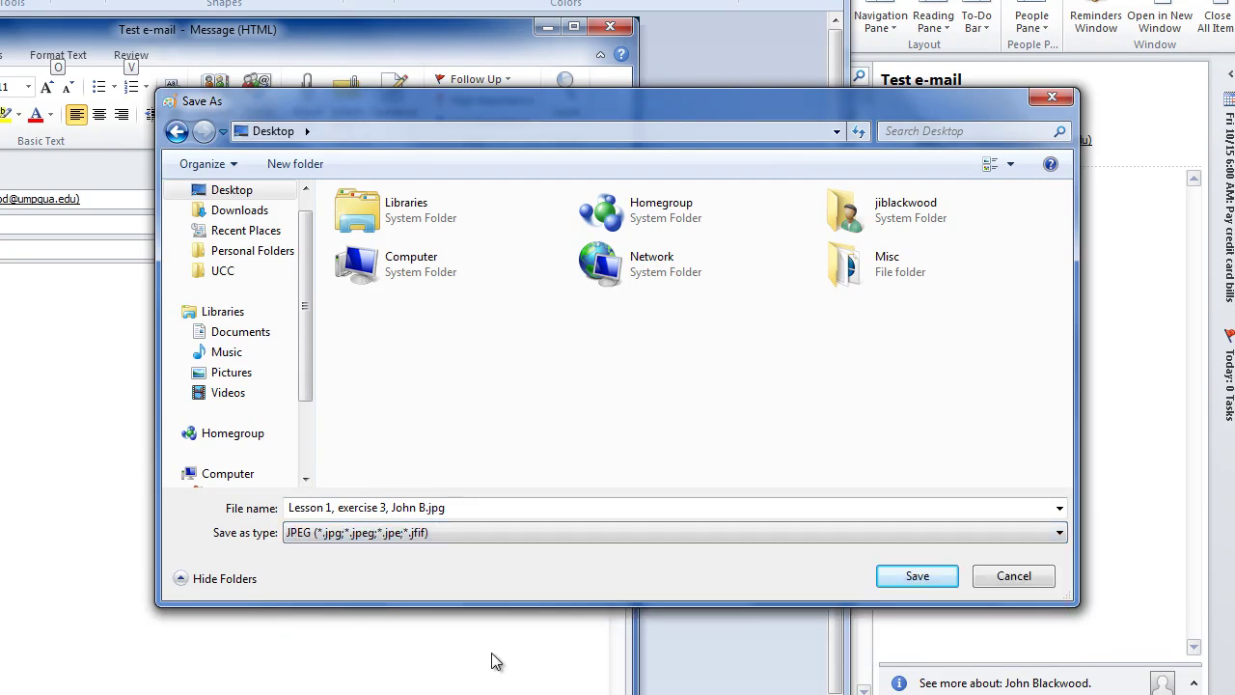
click(912, 577)
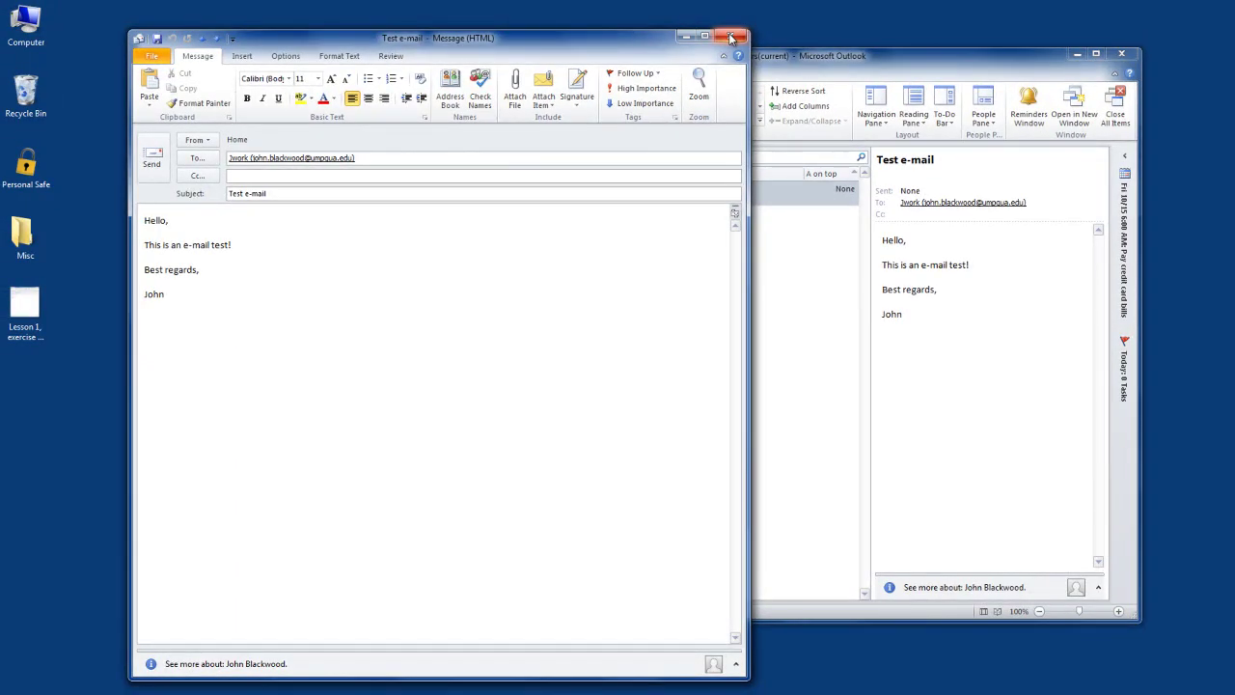
Close the message window, type the heading 'Lesson 1, exercise 1, step 4' and drag in the saved JPEG.
click(731, 36)
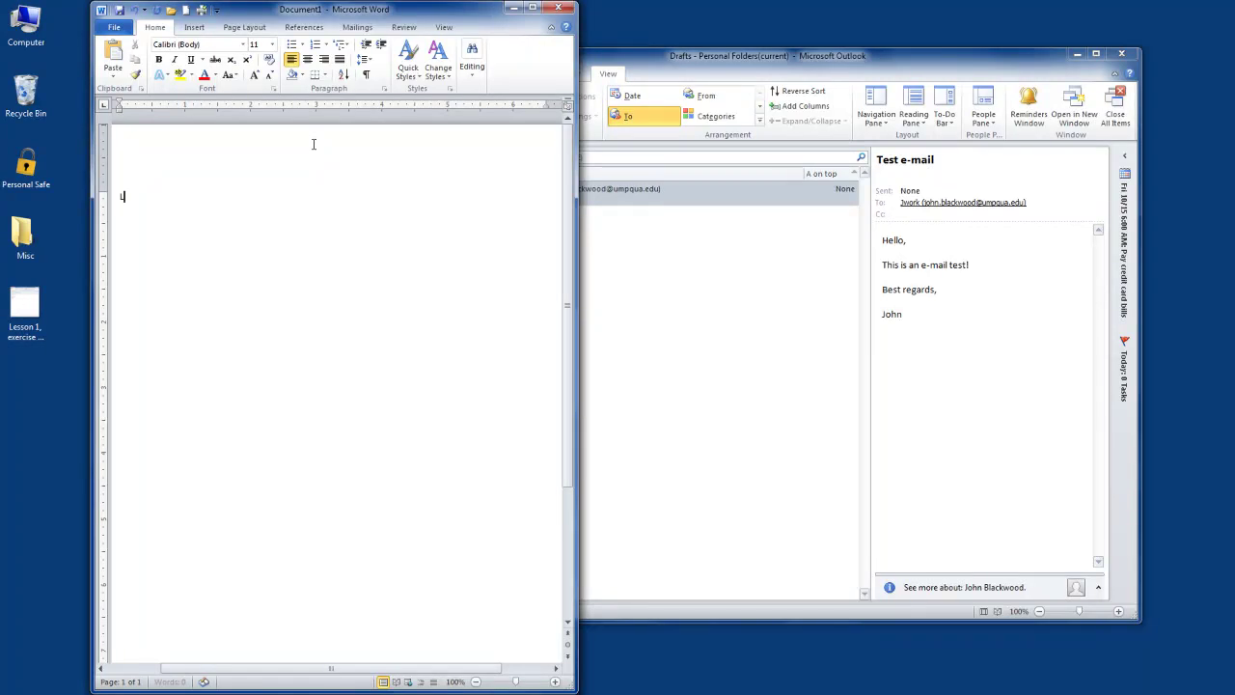
text(Lesson 1, exercise 1, step 4)
key(Return)
drag(34, 321, 173, 267)
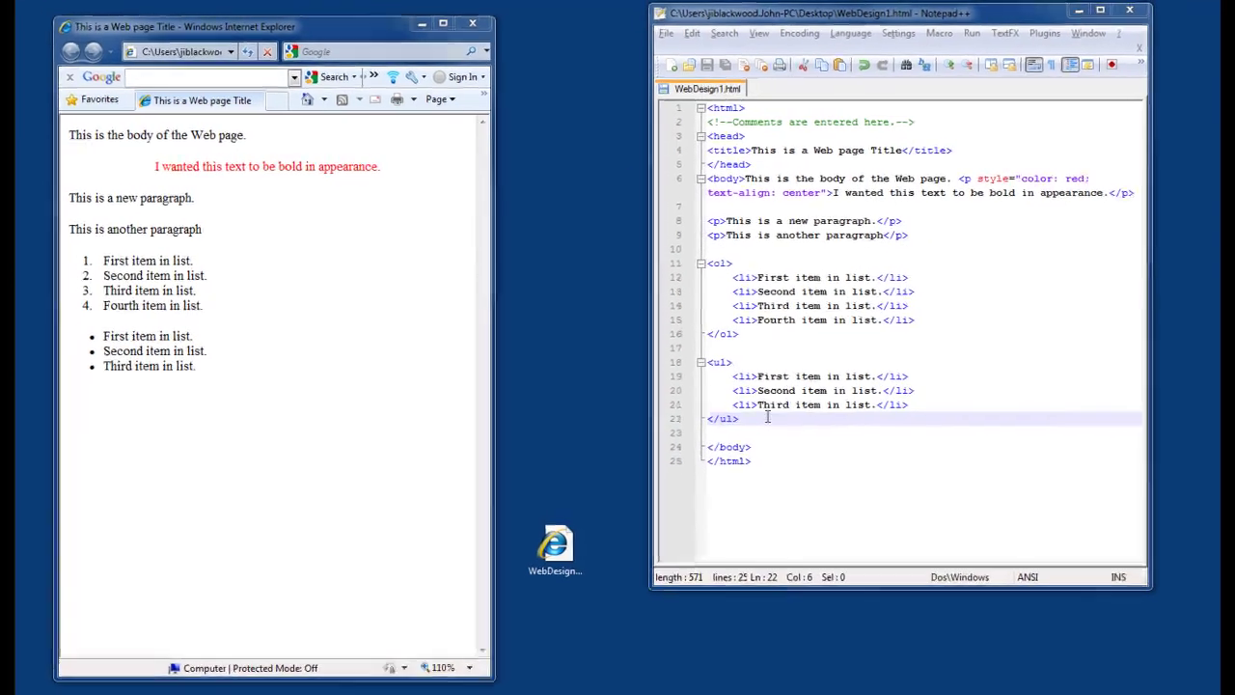
Open blank lines after the closing list tag on line 22 to make room for the img tag.
click(759, 425)
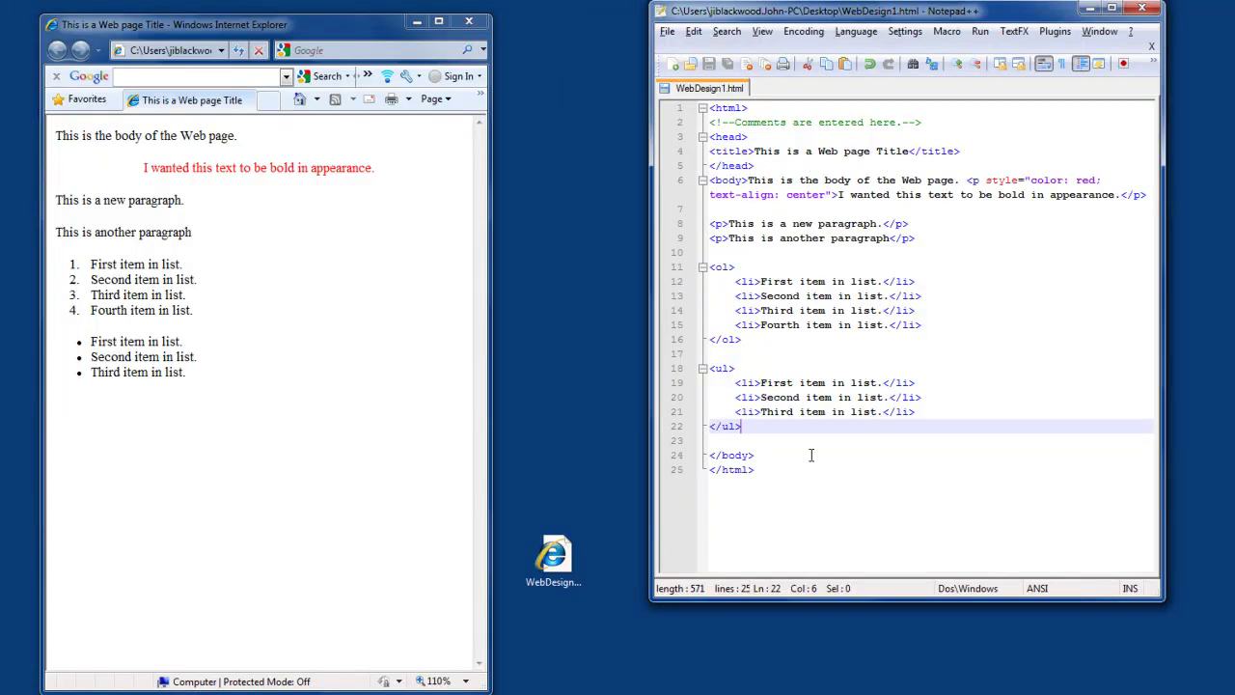
key(Return)
key(Return)
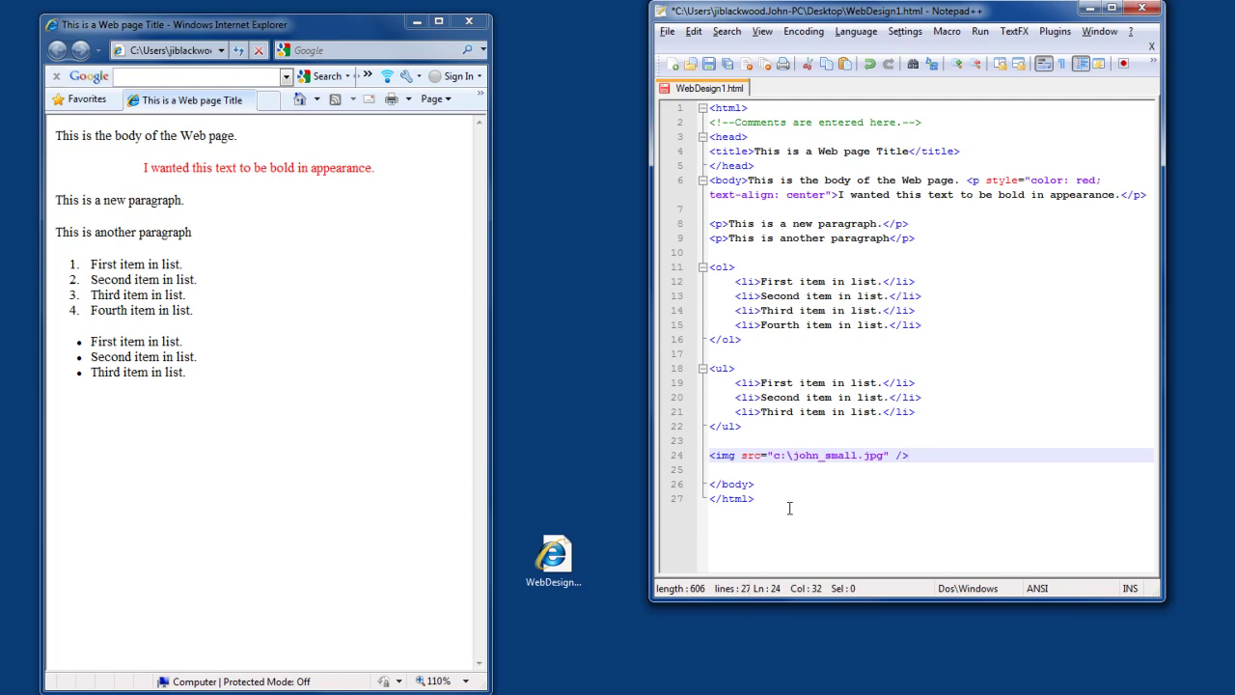
Save WebDesign1.html and refresh Internet Explorer so the john_small.jpg photo appears below the bulleted list.
click(787, 484)
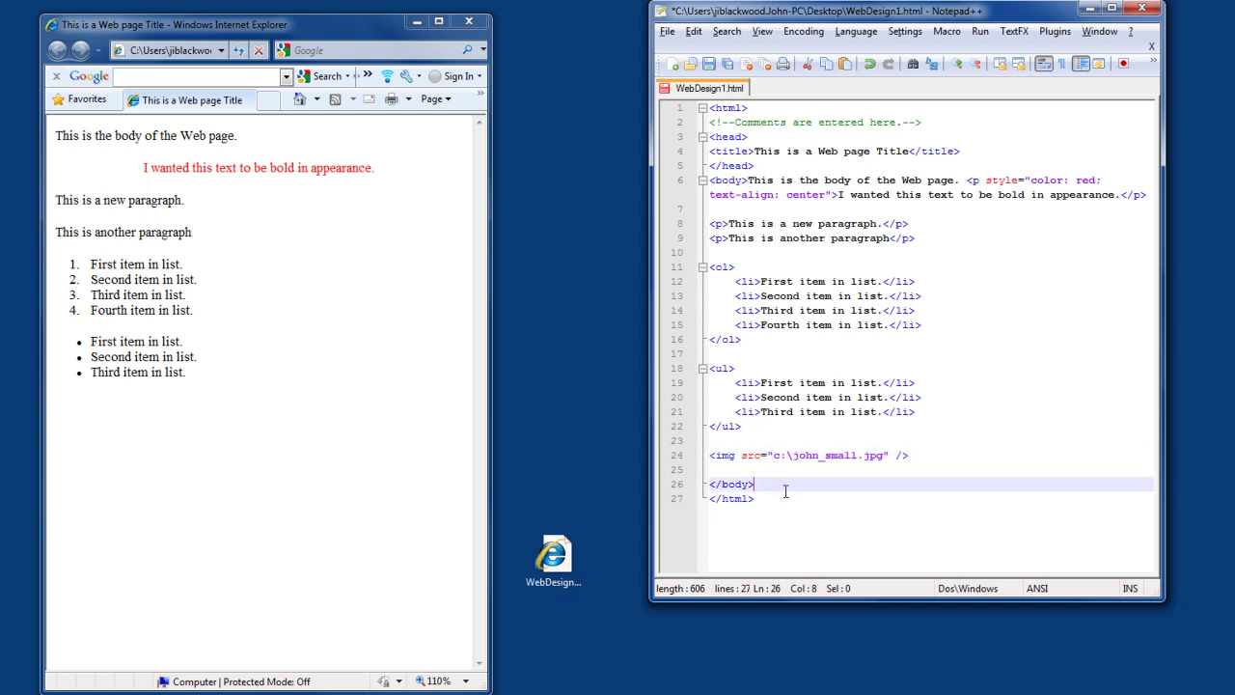
key(F5)
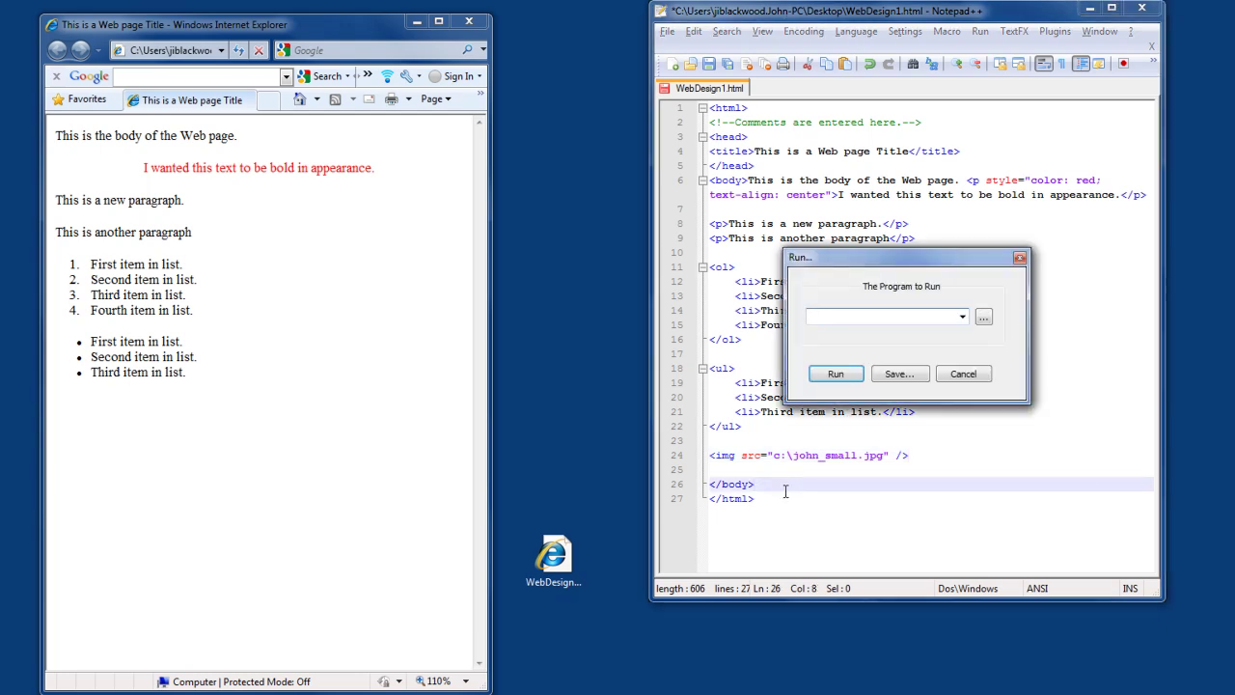
click(961, 373)
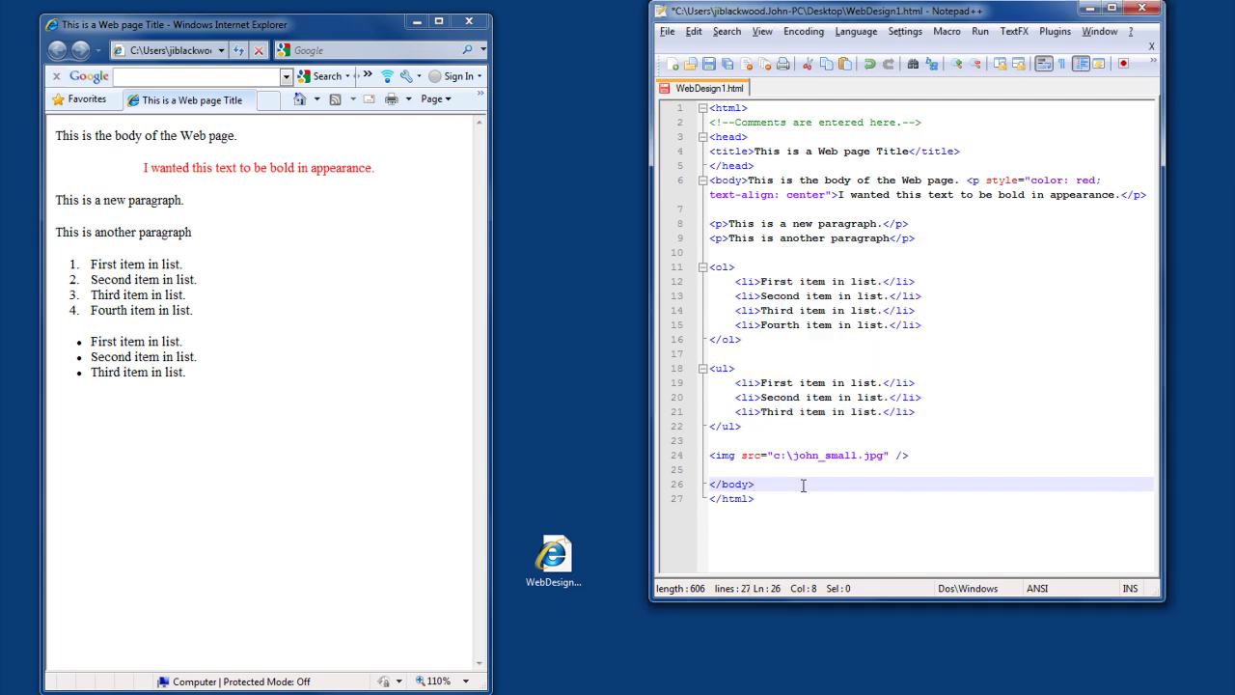
key(ctrl+s)
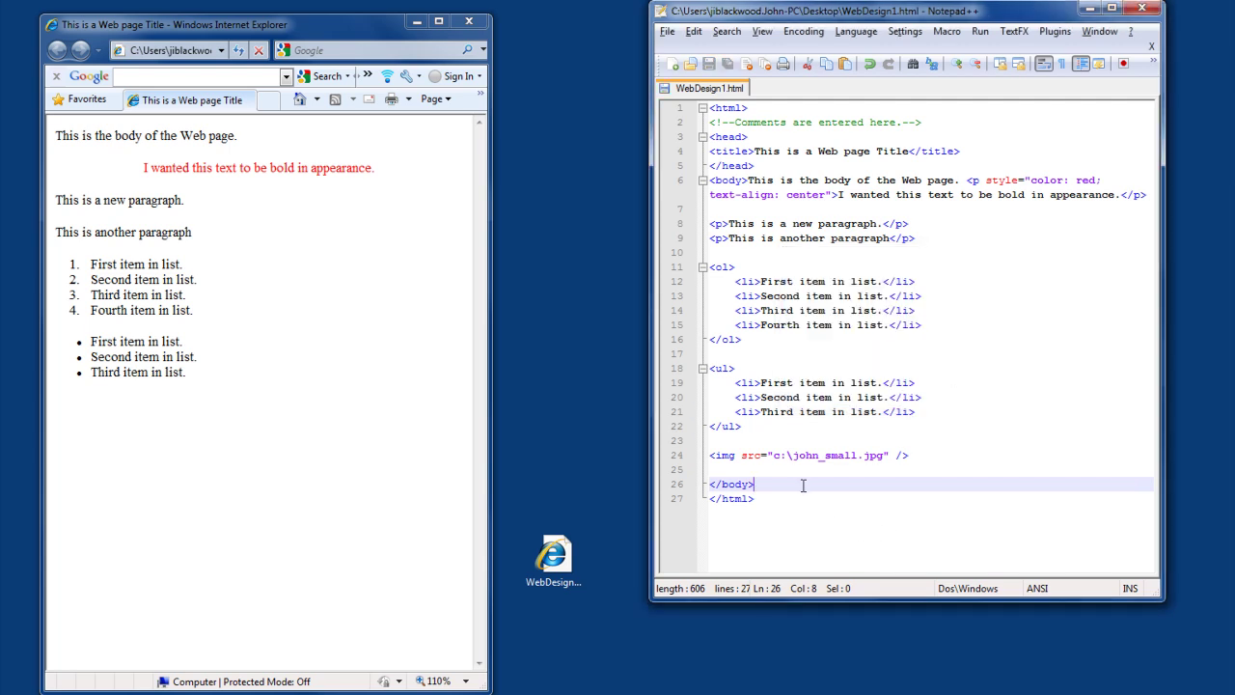
click(229, 310)
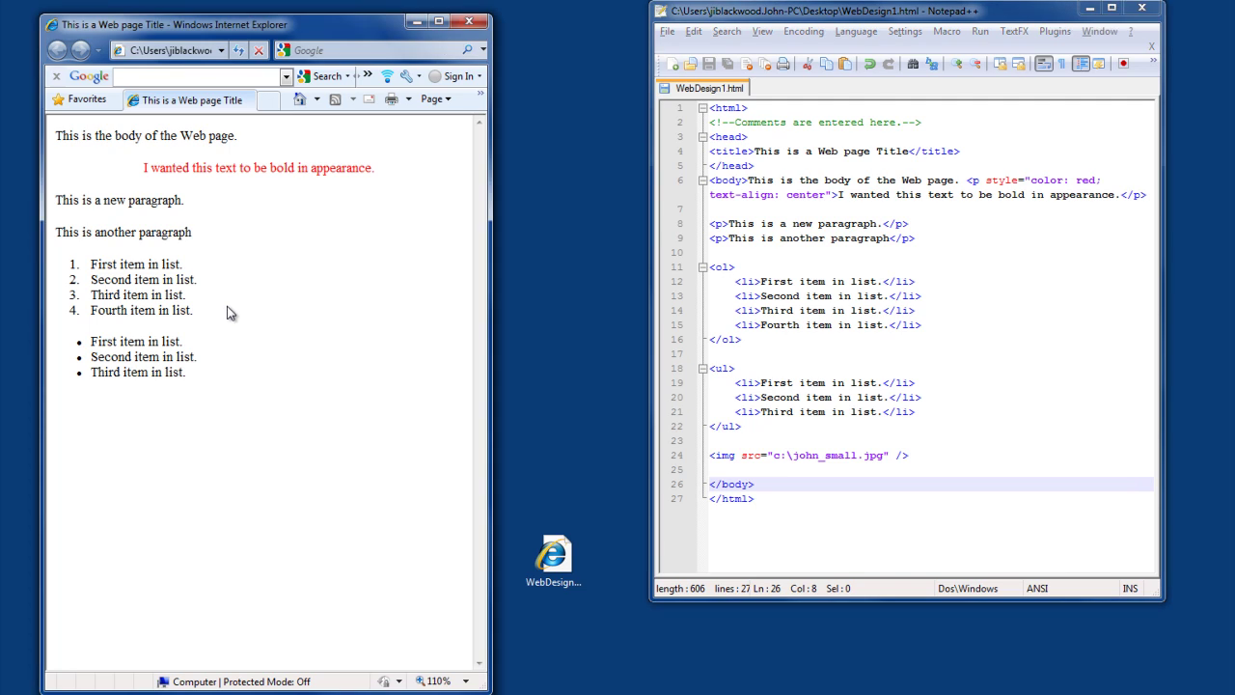
key(F5)
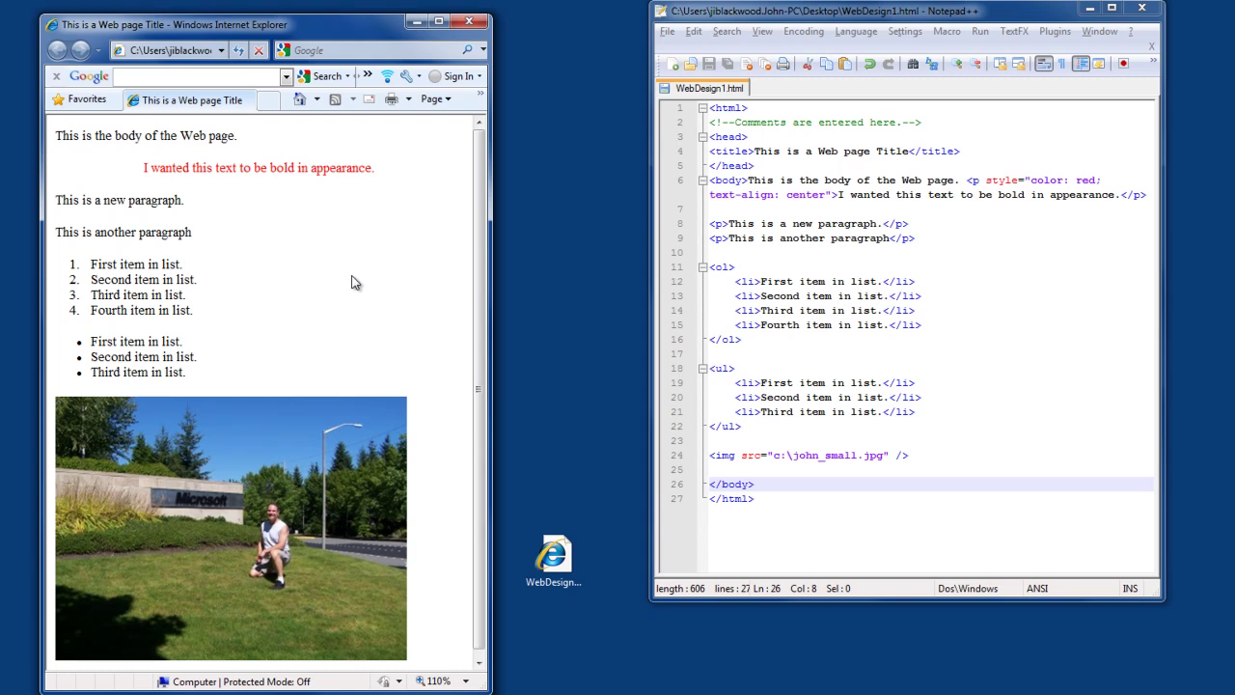
Shorten the image path to c:\john_sma.jpg, save, and reload the browser to show a broken image.
click(856, 454)
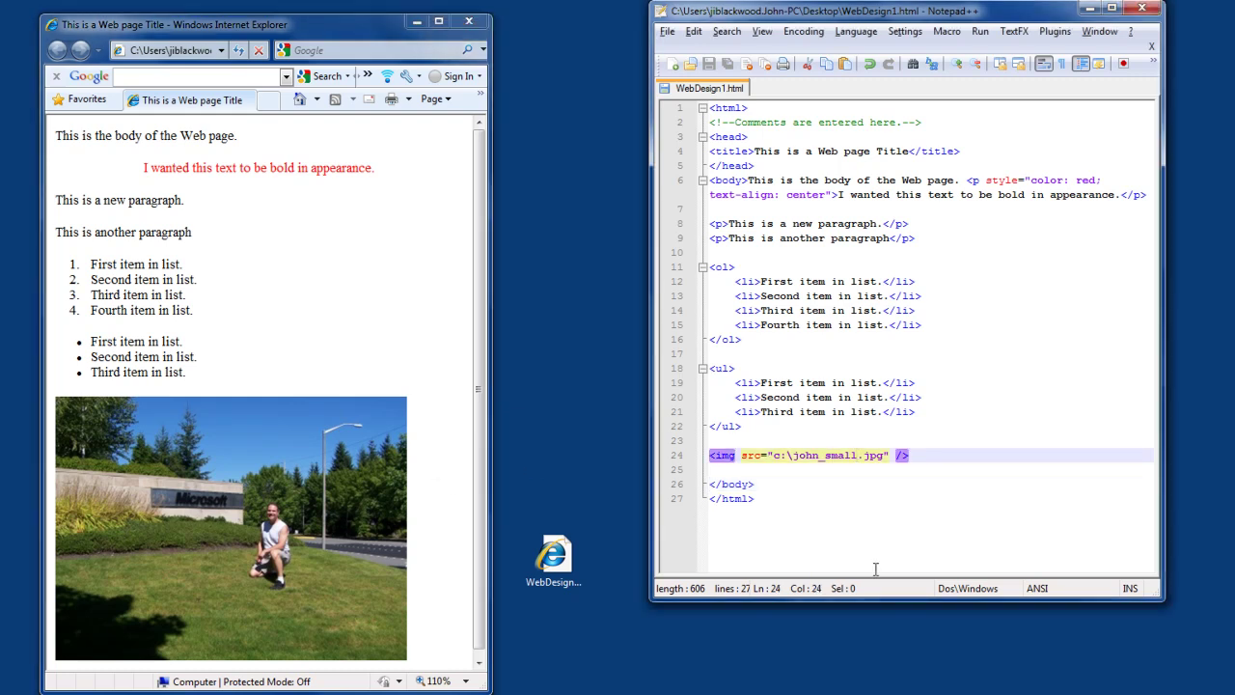
key(BackSpace)
key(BackSpace)
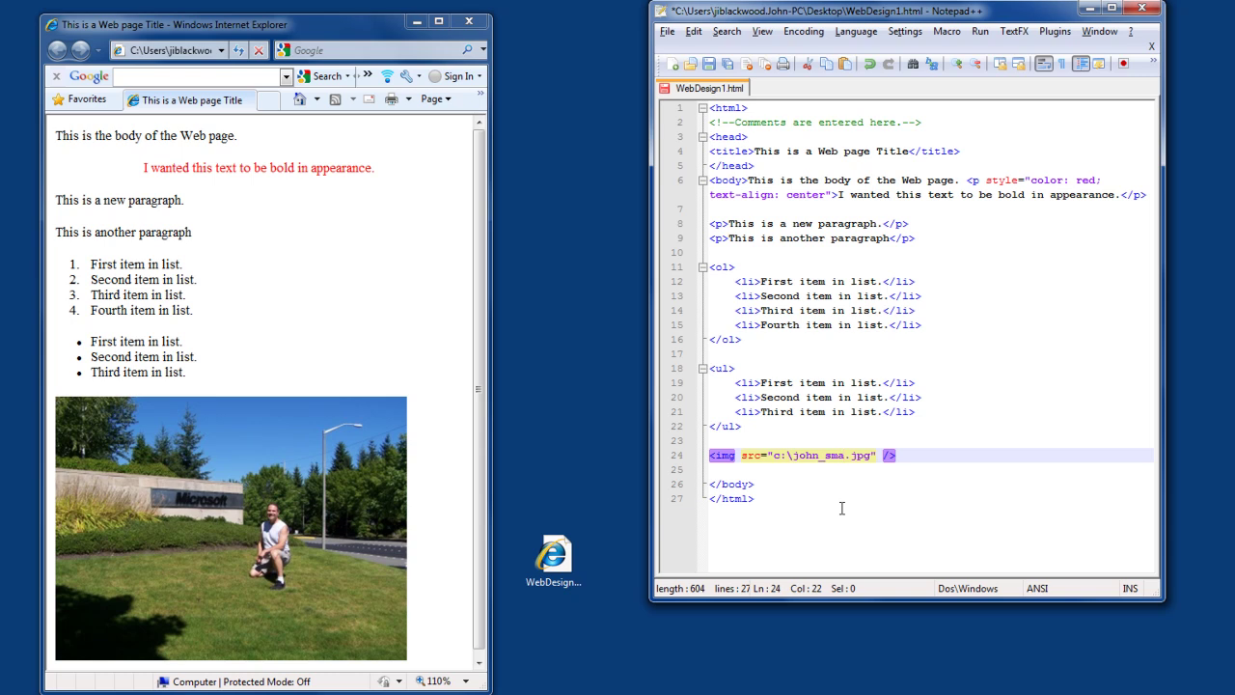
key(ctrl+s)
click(179, 380)
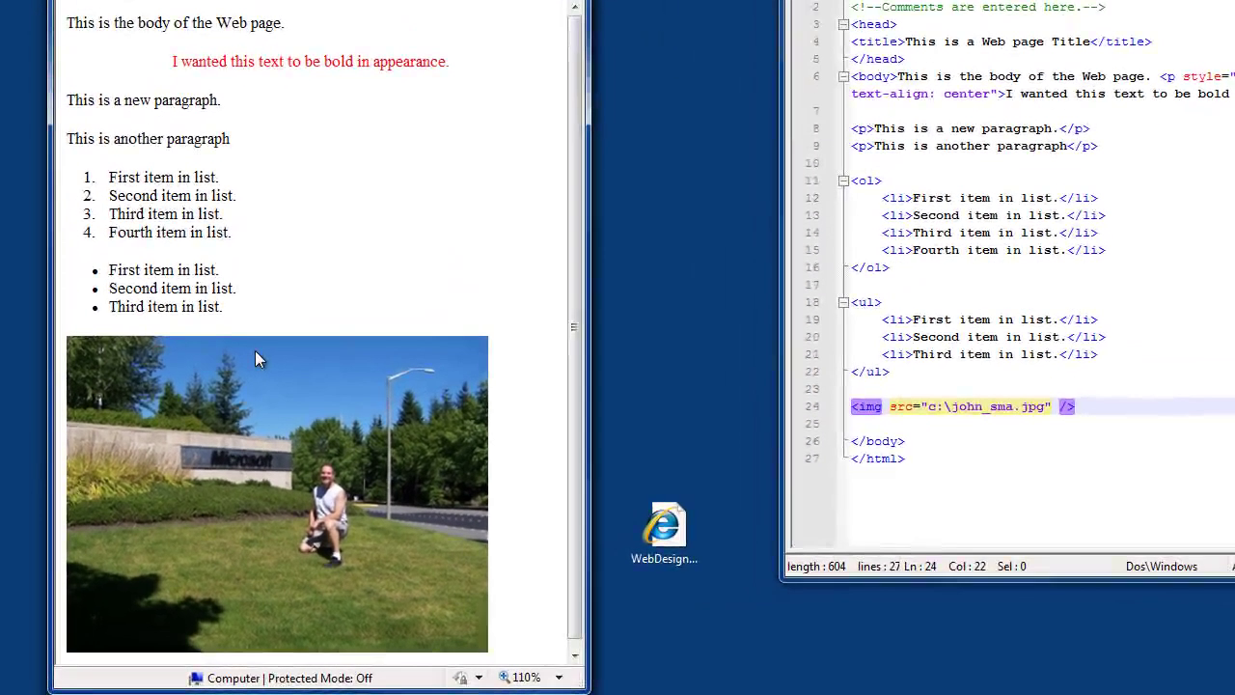
key(F5)
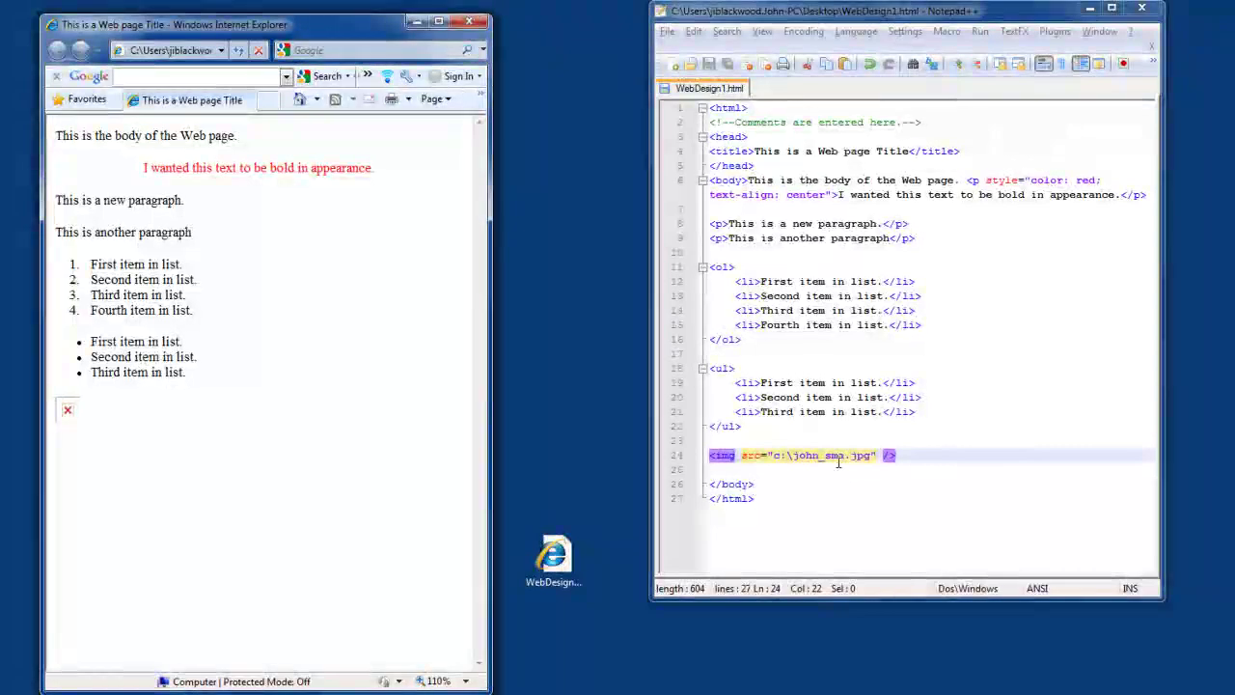
Retype 'll' to restore c:\john_small.jpg, save, and reload the browser to show the photo again.
click(838, 462)
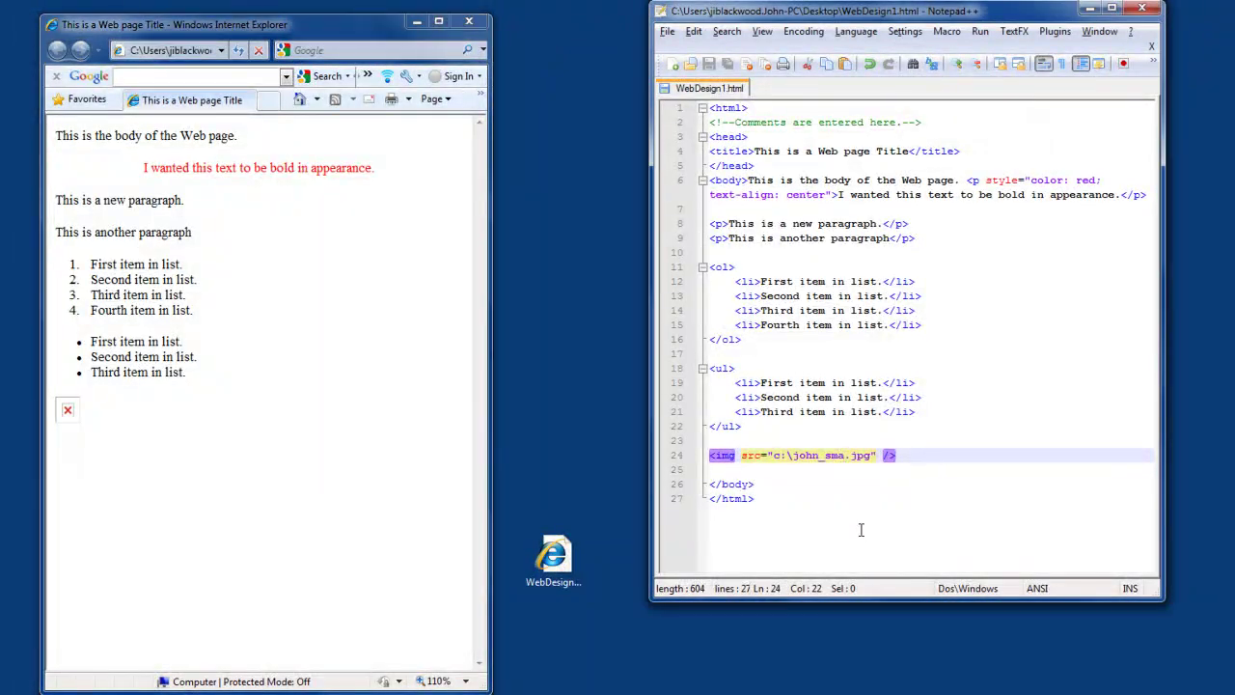
text(ll)
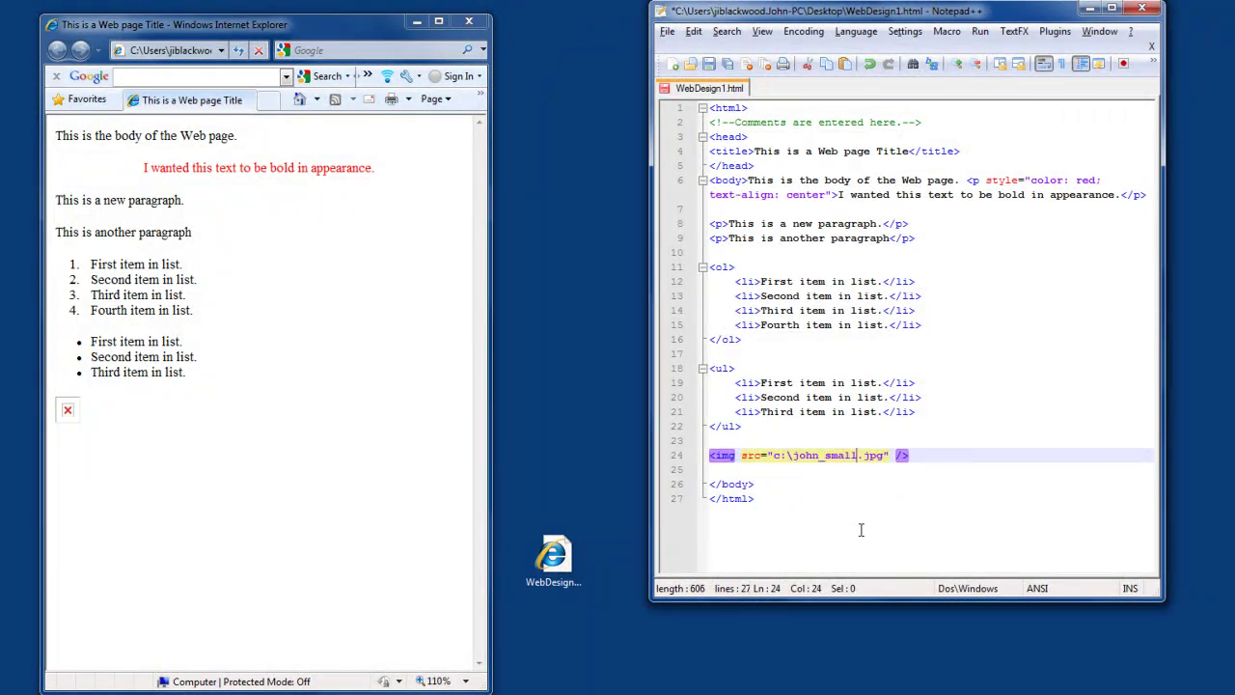
key(ctrl+s)
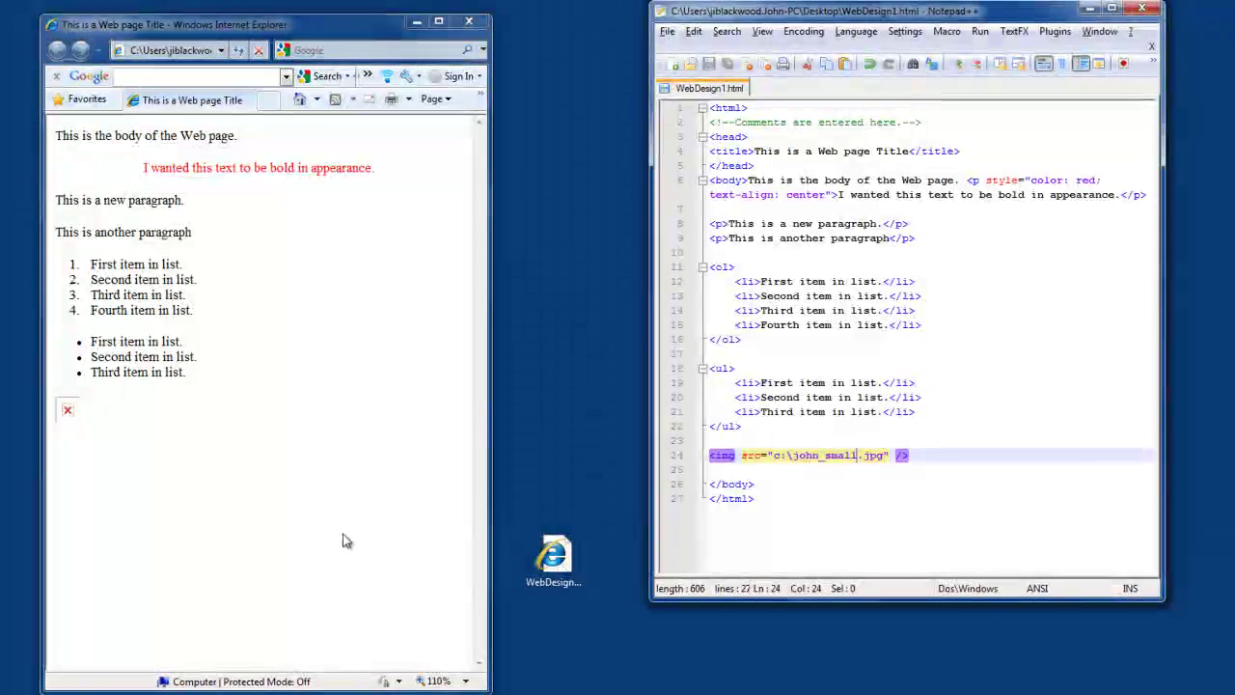
click(344, 539)
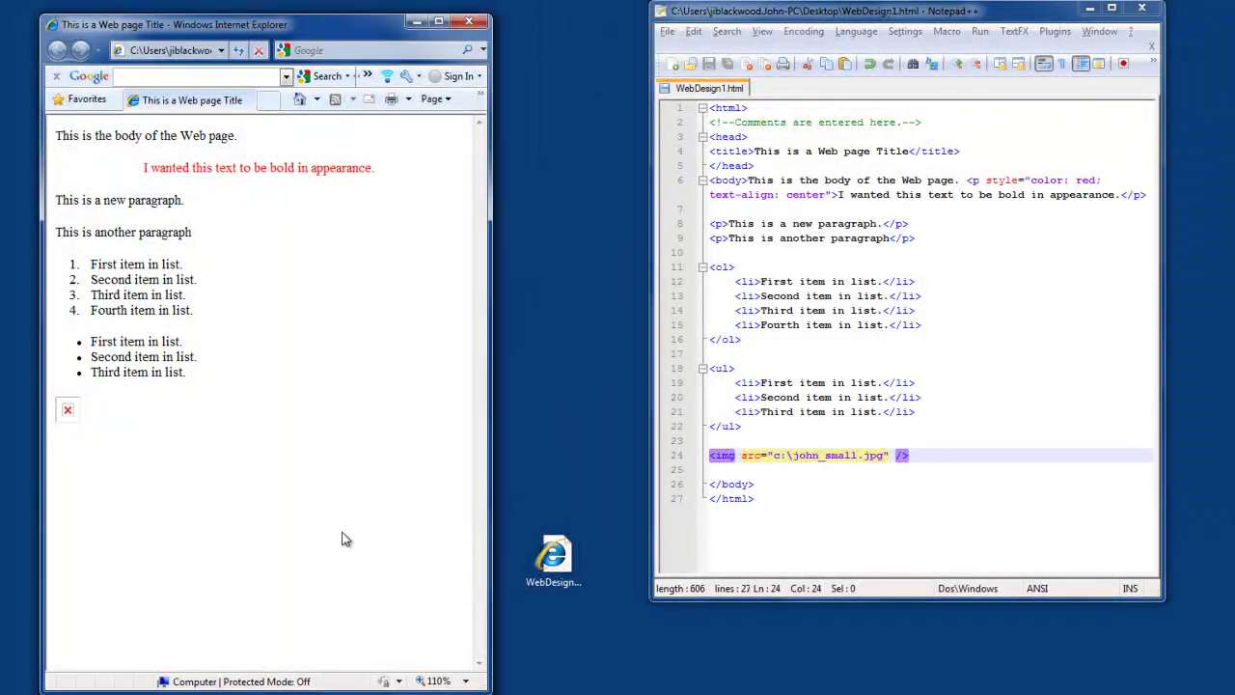
click(800, 484)
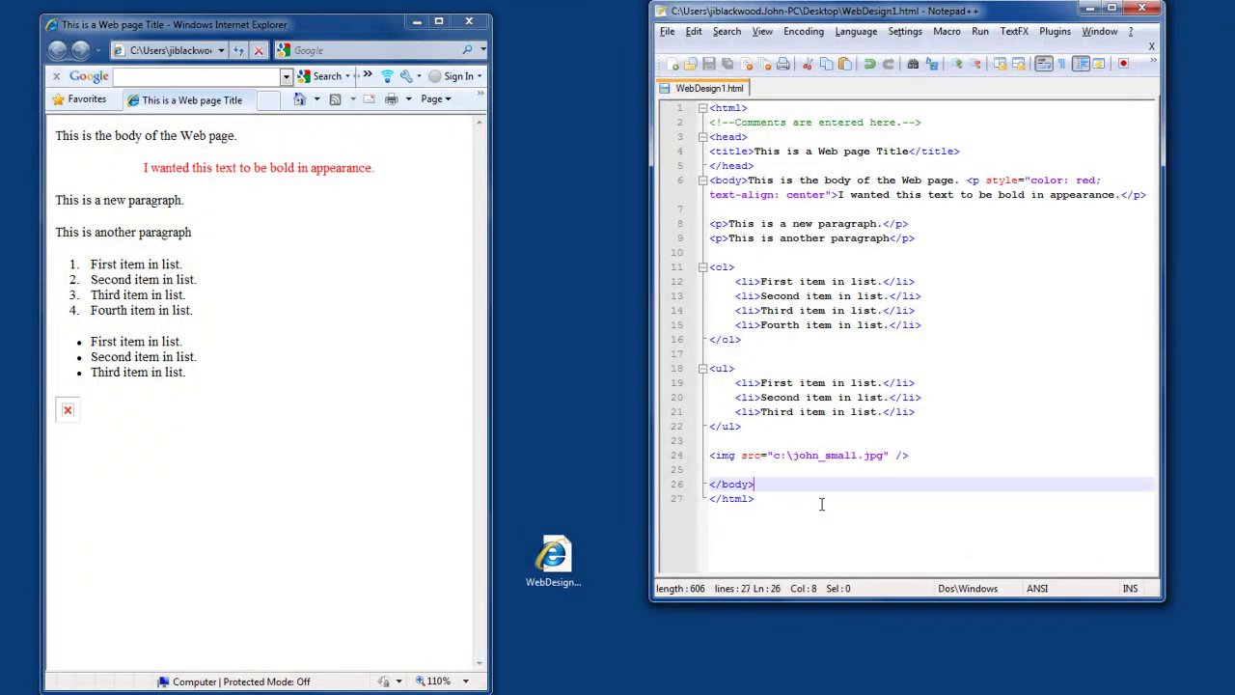
click(259, 568)
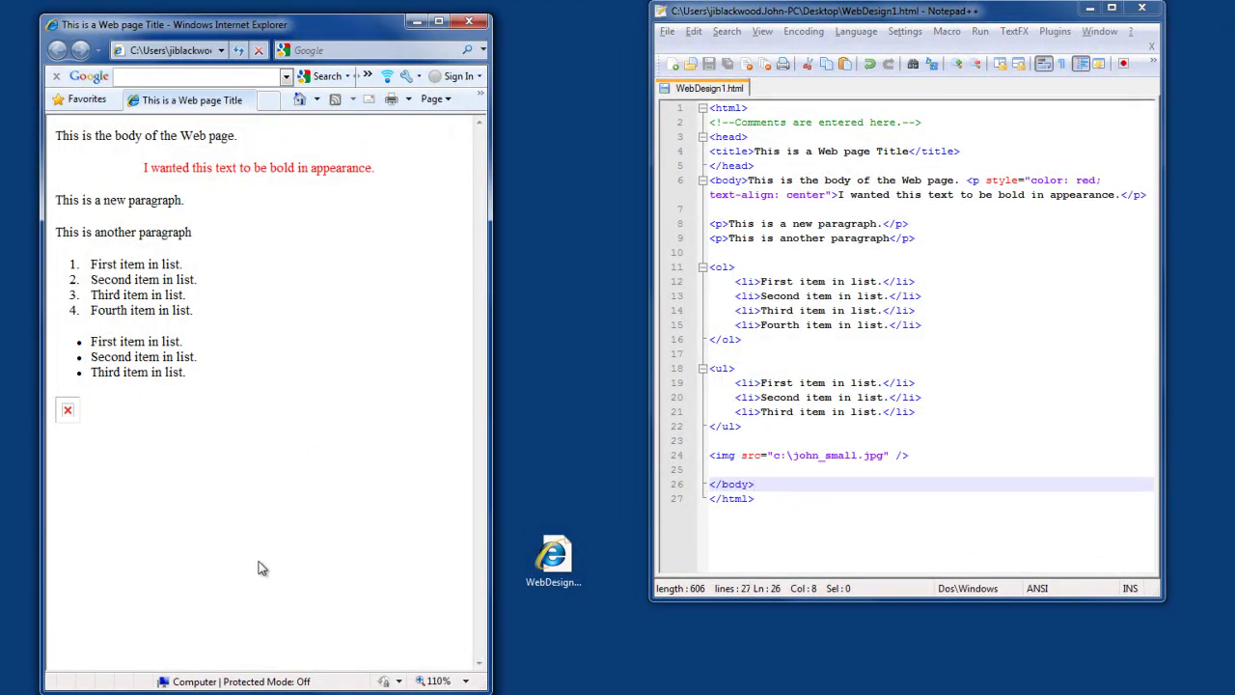
key(F5)
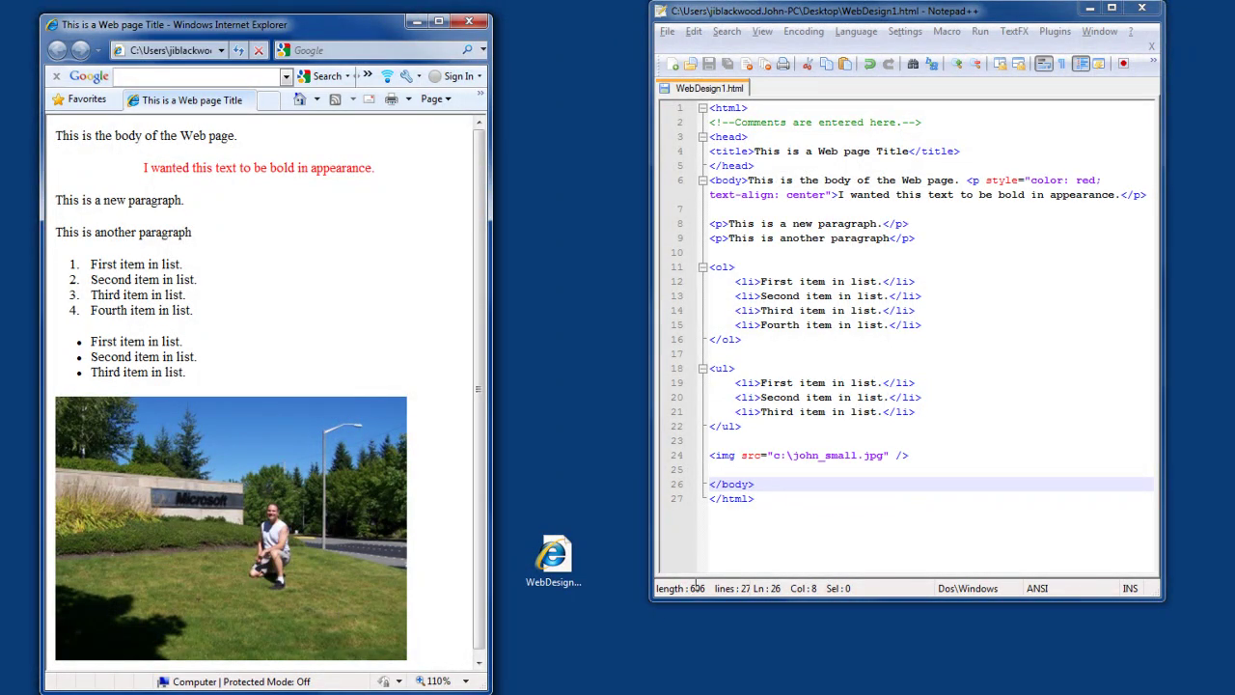
Select the text c:\john_small.jpg right after src=" on line 24.
click(774, 455)
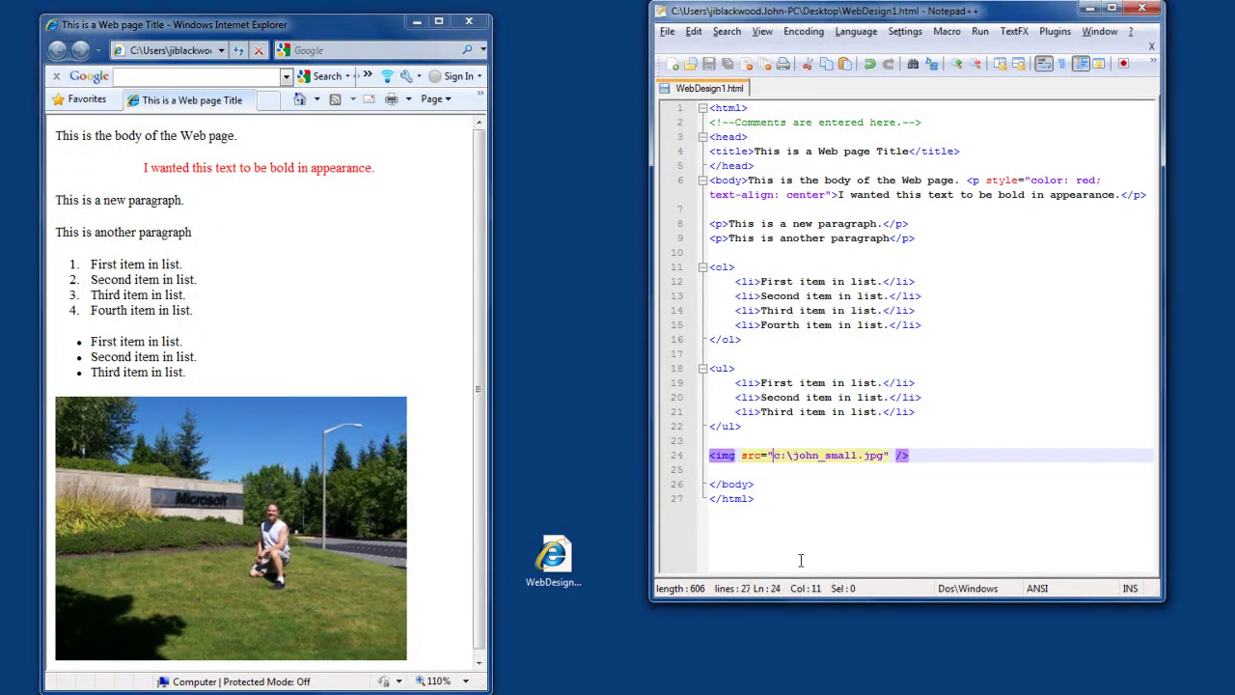
key(shift+Right)
key(shift+Right)
key(shift+Right)
key(shift+Right)
key(shift+Right)
key(shift+Right)
key(shift+Right)
key(shift+Right)
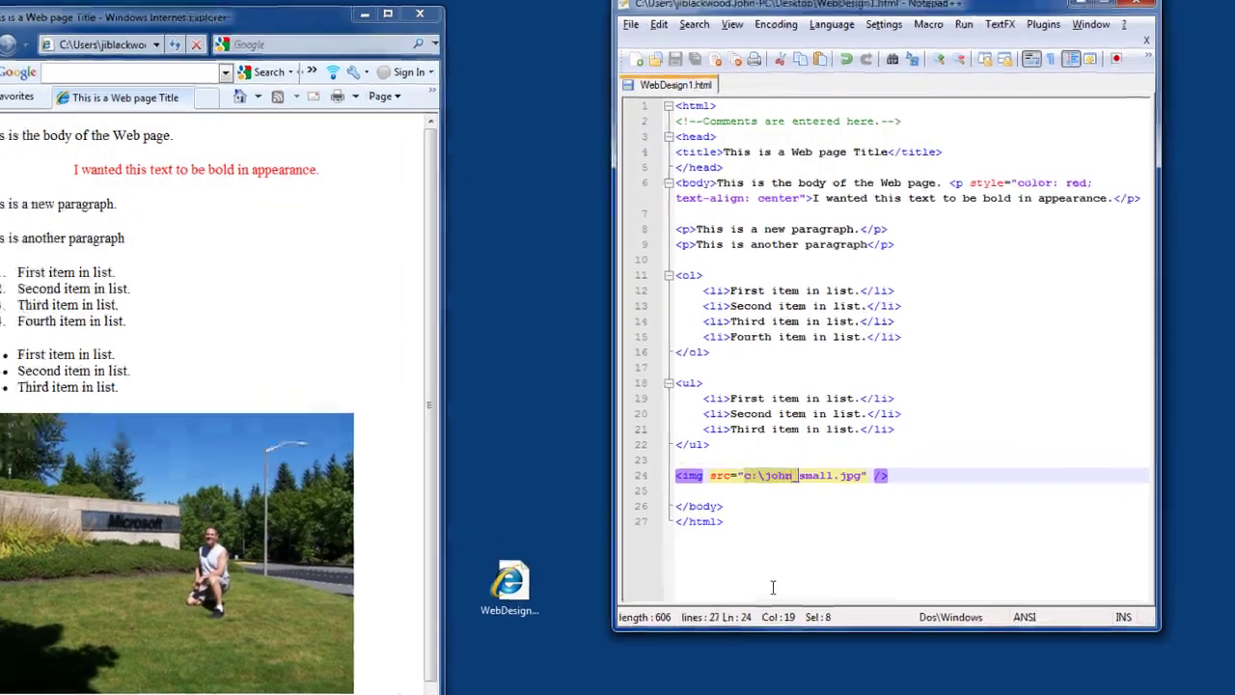
key(shift+Right)
key(shift+Right)
key(shift+Right)
key(shift+Right)
key(shift+Right)
key(shift+Right)
key(shift+Right)
key(shift+Right)
key(shift+Right)
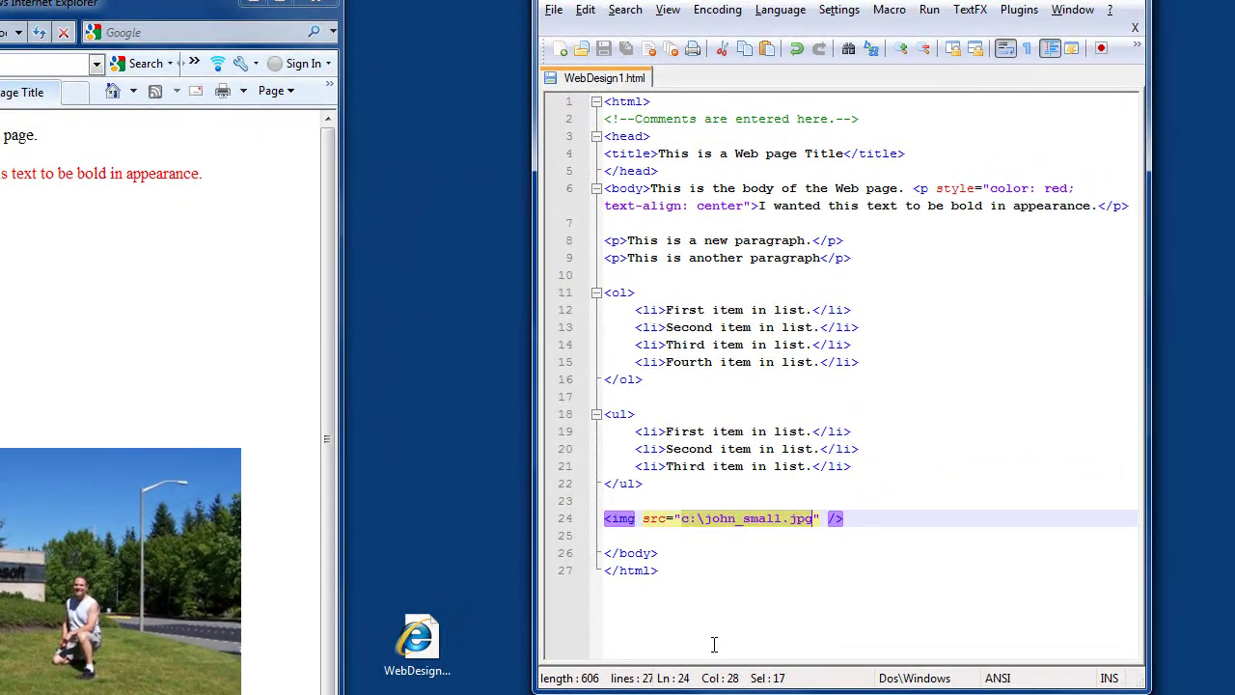